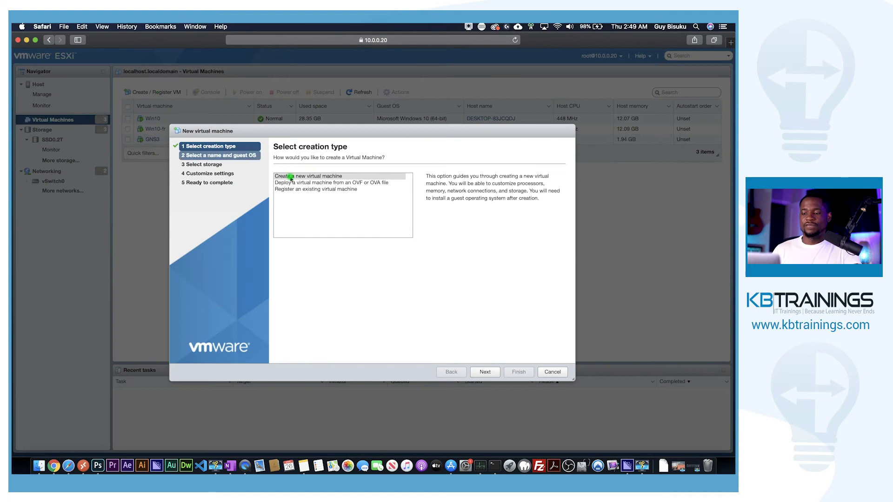
Start creating a new virtual machine and name it Win Server 2016
click(302, 177)
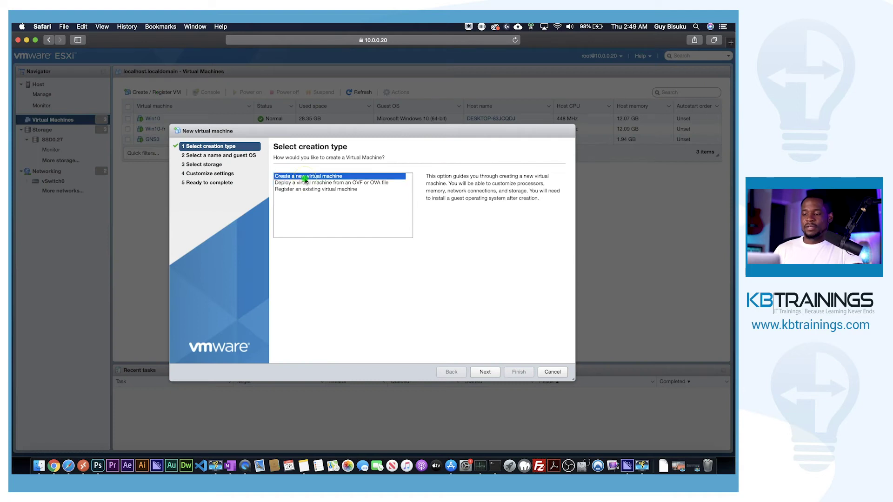
click(485, 371)
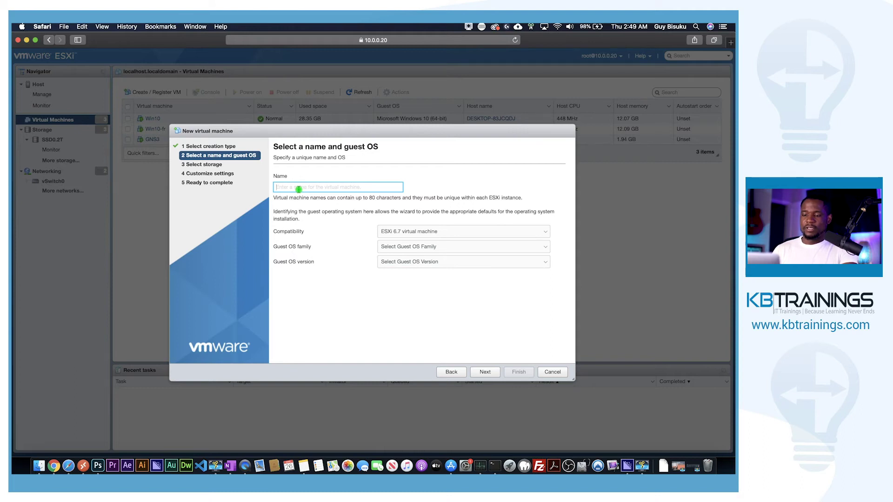
text(Win Server )
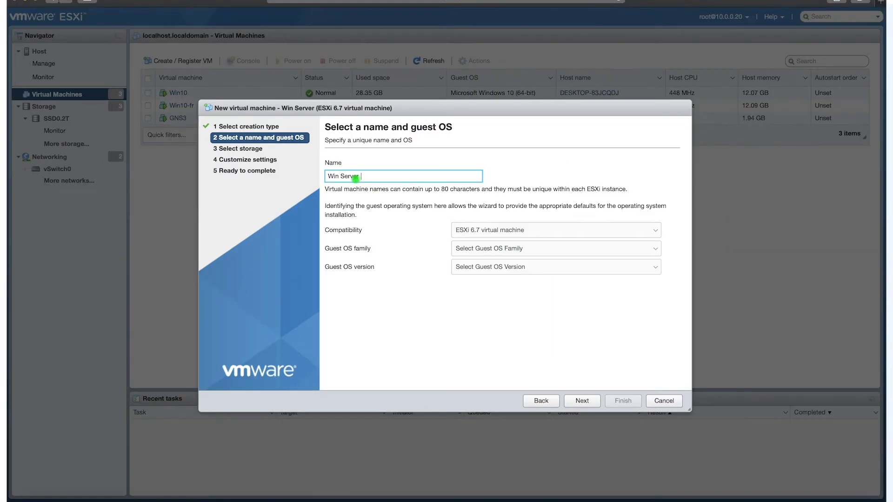
text(2016)
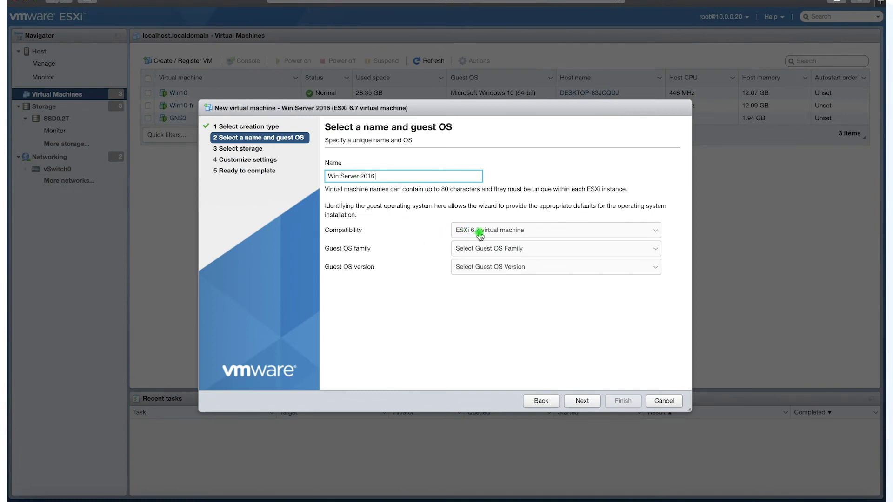
Set the guest OS family to Windows and the version to Microsoft Windows Server 2016 or later (64-bit), and proceed to storage selection
click(486, 249)
click(471, 285)
click(486, 267)
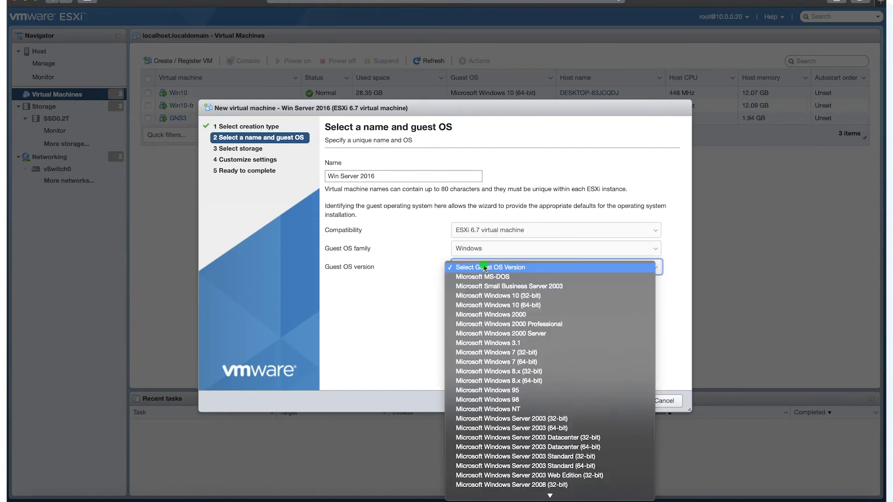
scroll(487, 400, down, 5)
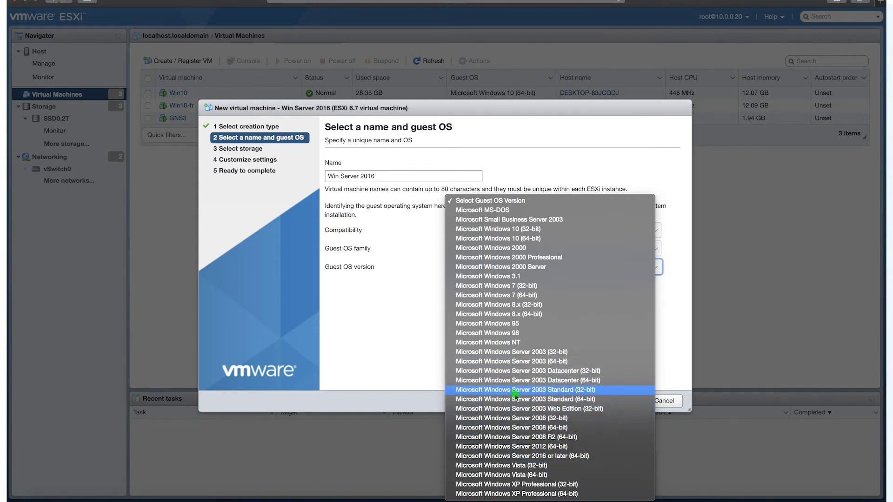
click(543, 456)
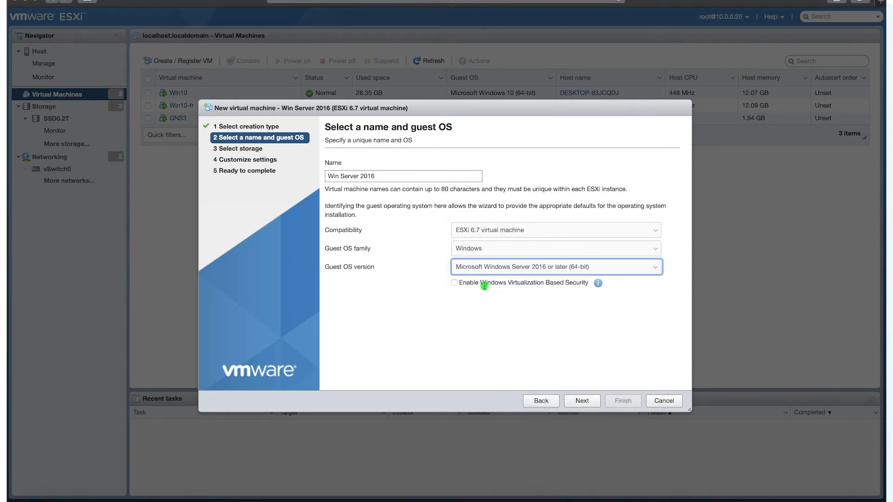
click(575, 403)
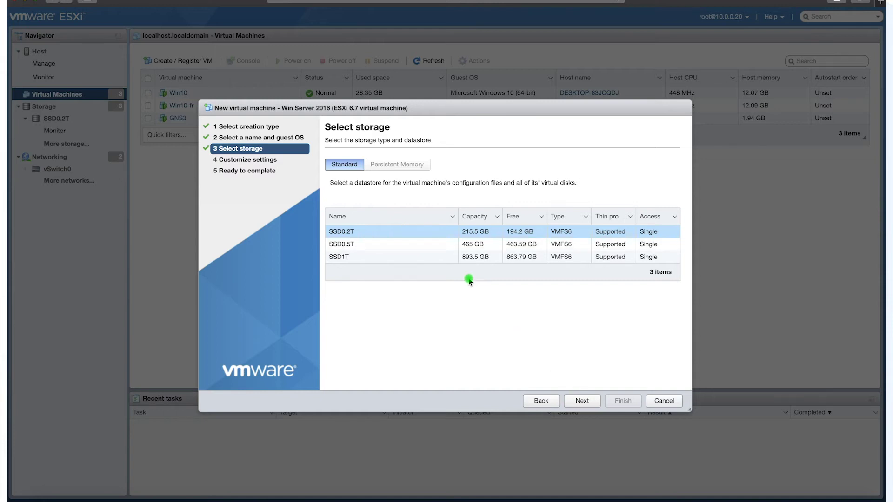
Choose the SSD0.5T datastore for the virtual machine and proceed to the hardware settings
click(442, 246)
click(442, 258)
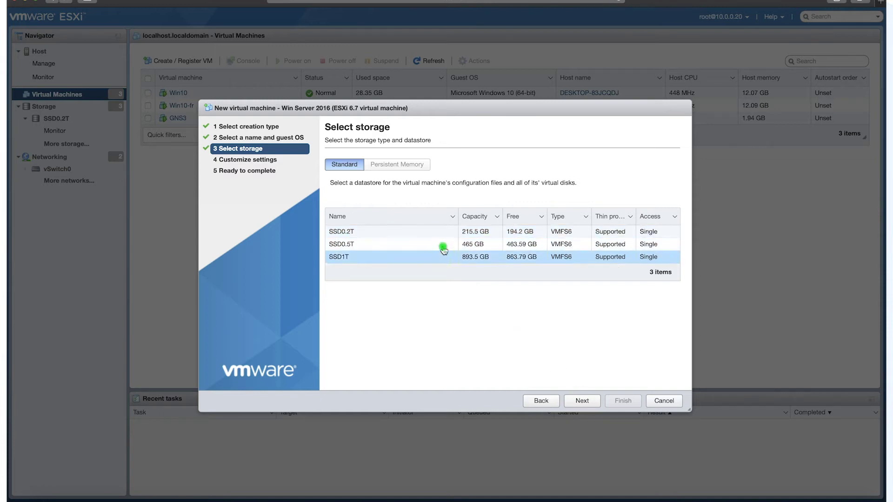
click(443, 247)
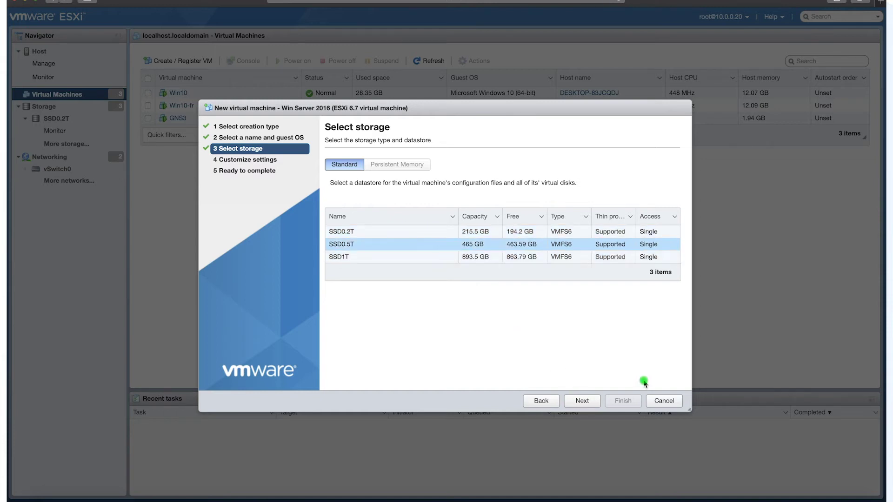
click(583, 401)
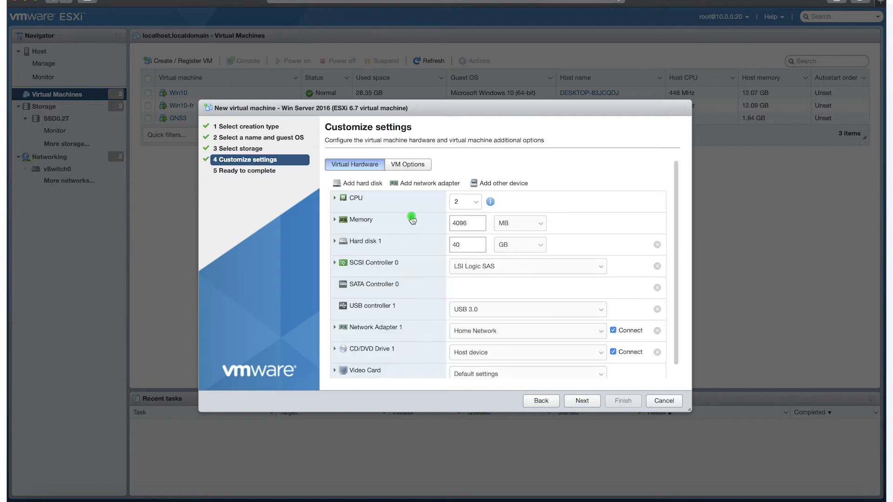
Give the virtual machine 4 CPUs and 8 GB of memory
click(457, 206)
click(475, 203)
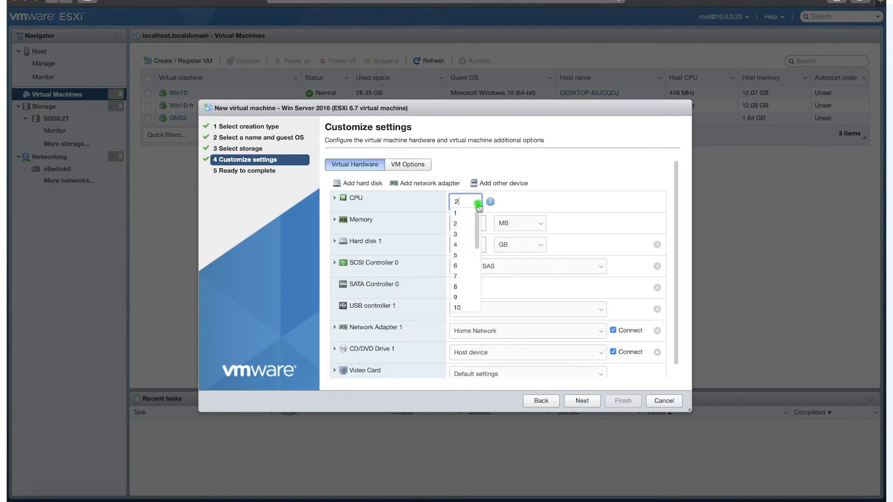
click(462, 245)
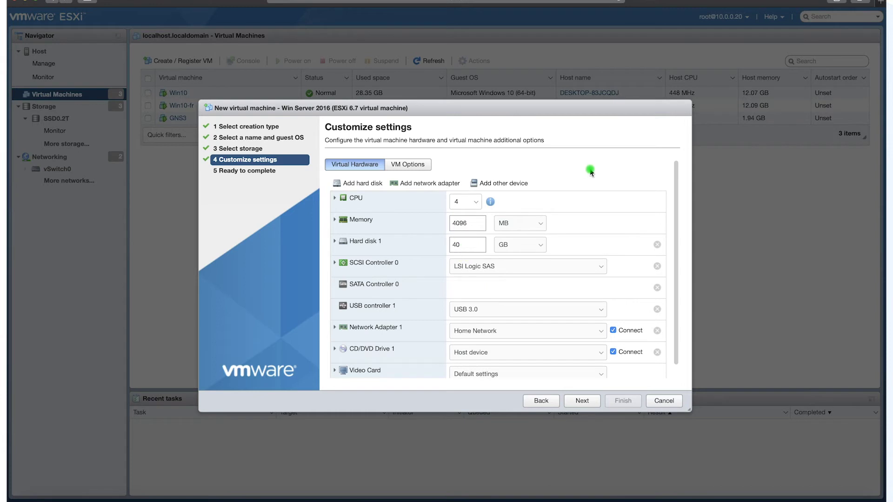
double_click(468, 225)
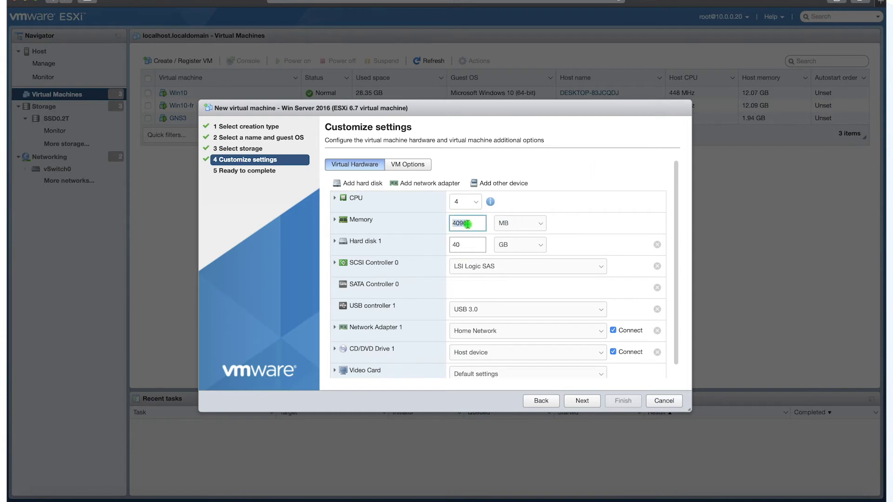
text(8)
click(531, 223)
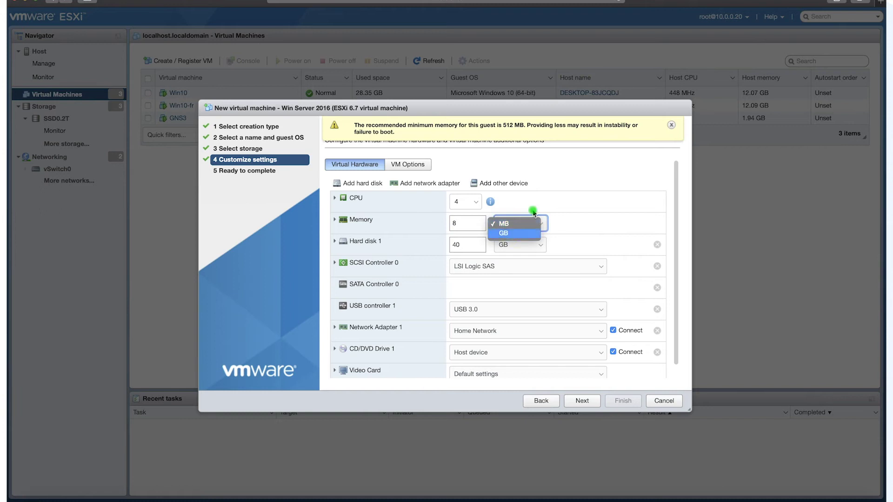
click(524, 235)
Set the size of Hard disk 1 to 80 GB and make it thin provisioned
click(458, 247)
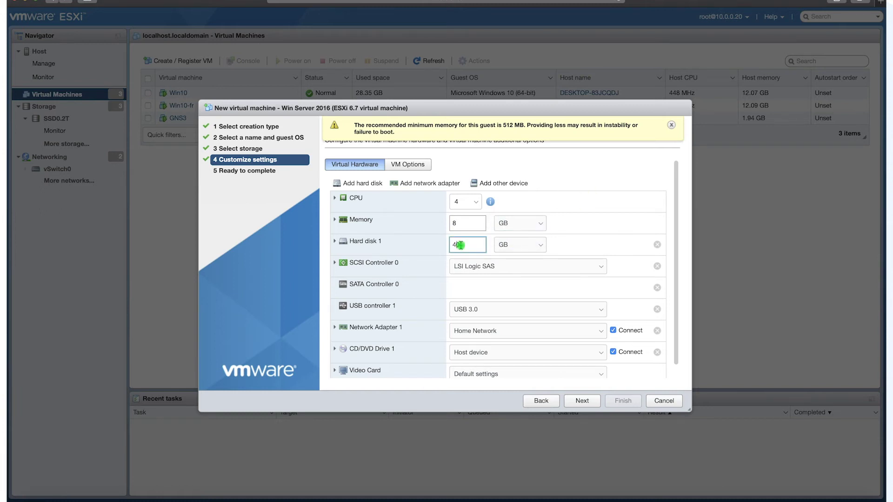
drag(462, 245, 446, 245)
text(80)
click(335, 241)
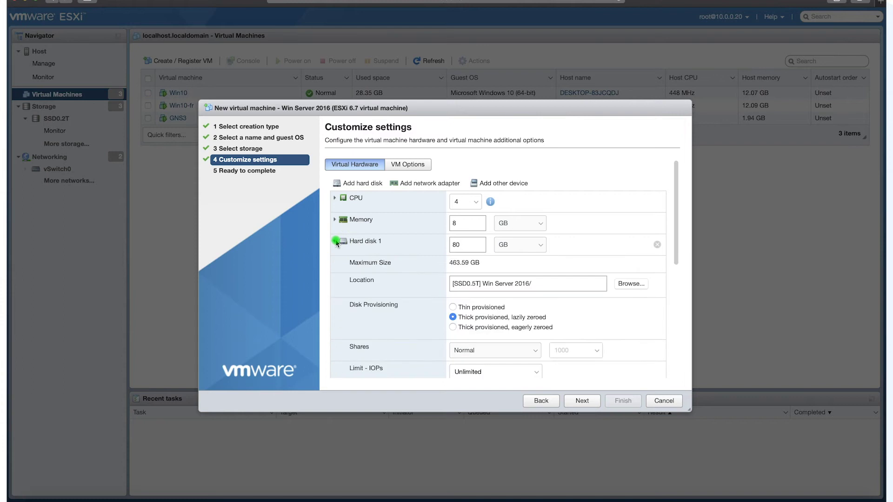
scroll(453, 302, down, 3)
click(453, 238)
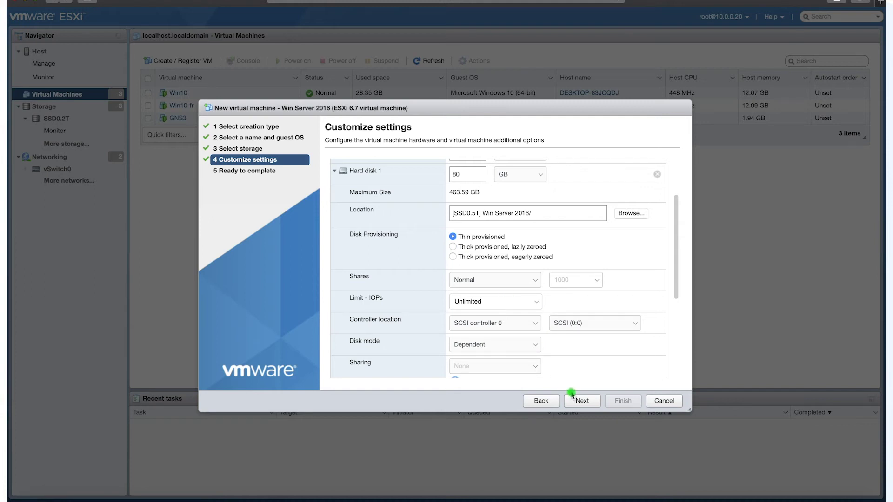
click(334, 171)
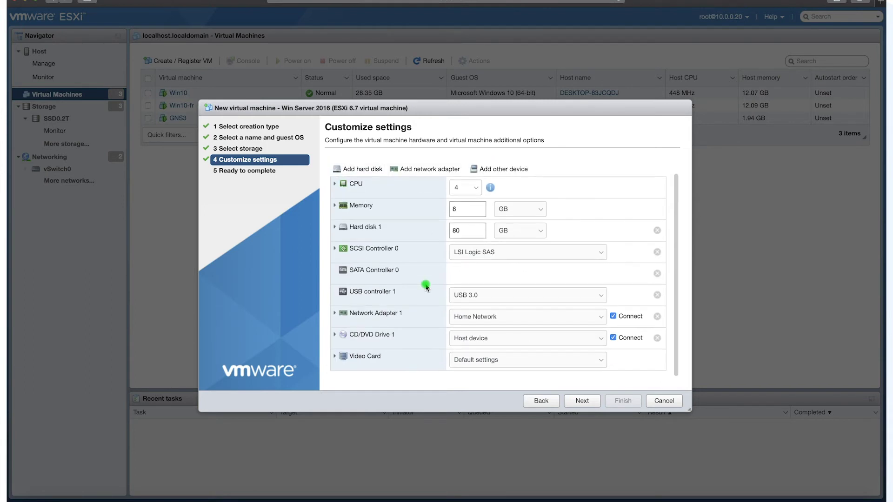
Replace the USB controller with a second network adapter, and assign Network Adapter 1 to Lab Network
click(657, 298)
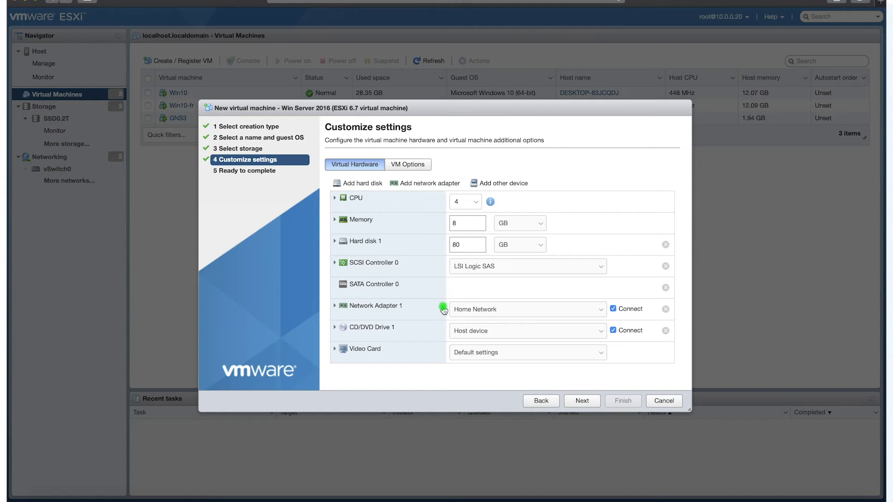
click(404, 186)
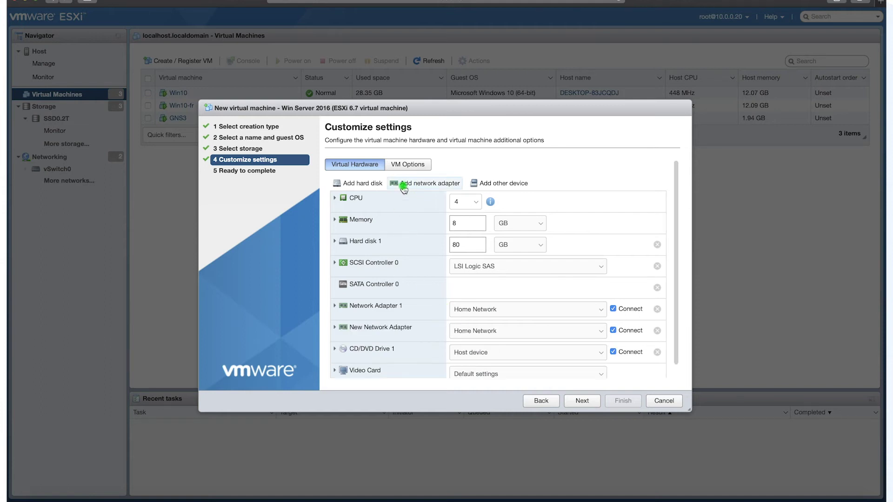
click(478, 310)
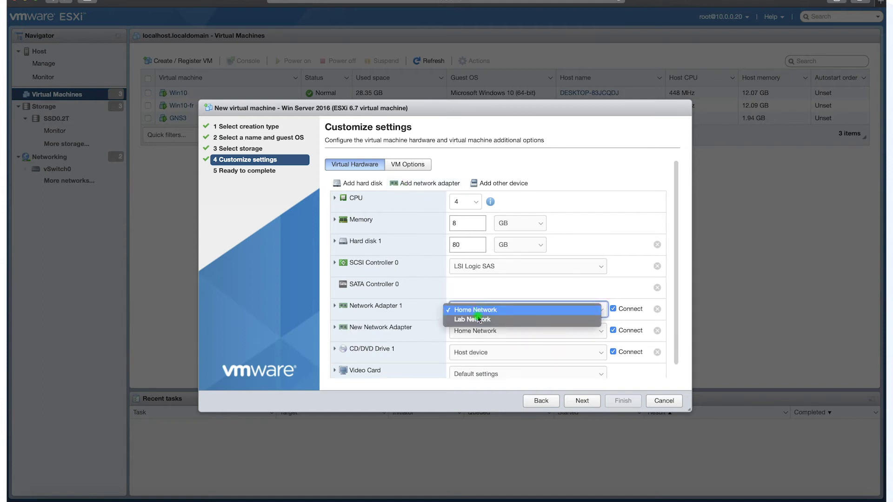
click(479, 320)
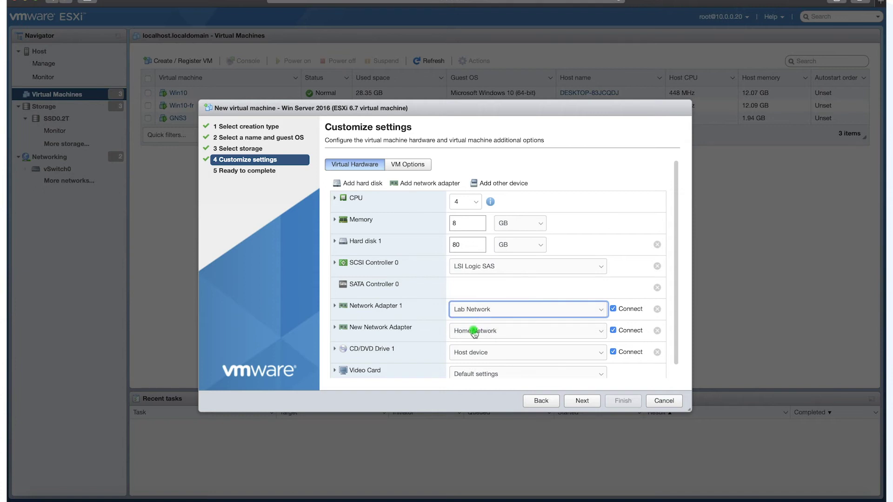
Attach the SVR2016 datastore ISO from the Files folder on SSD0.2T to CD/DVD Drive 1
scroll(474, 333, down, 1)
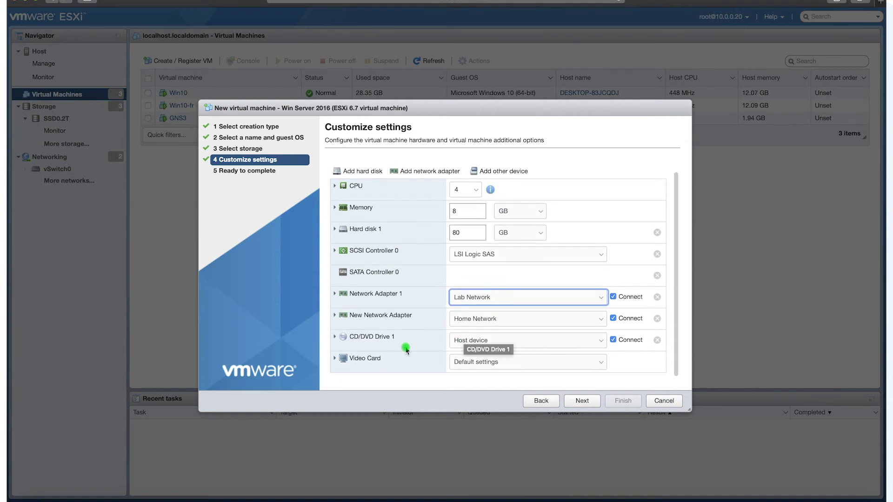
click(483, 343)
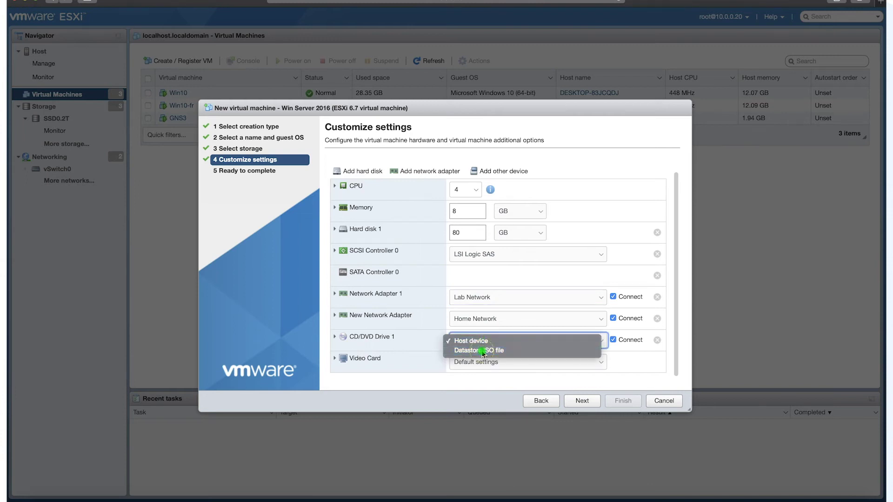
click(479, 350)
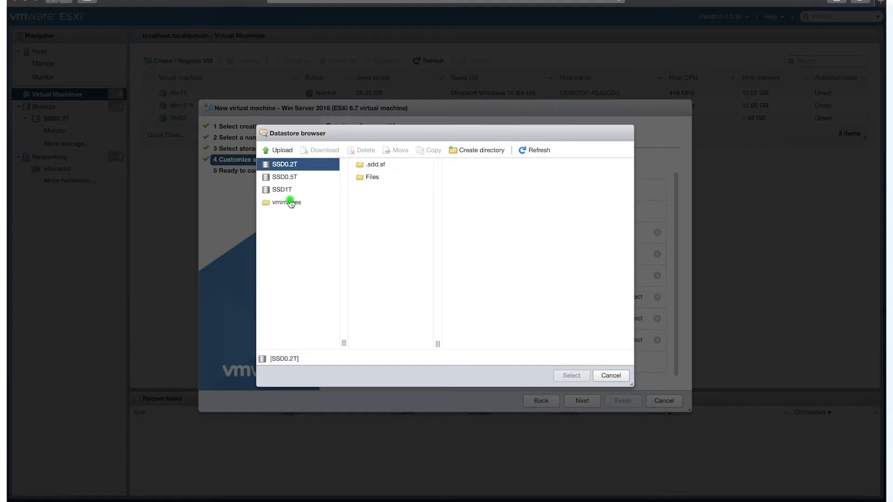
click(372, 177)
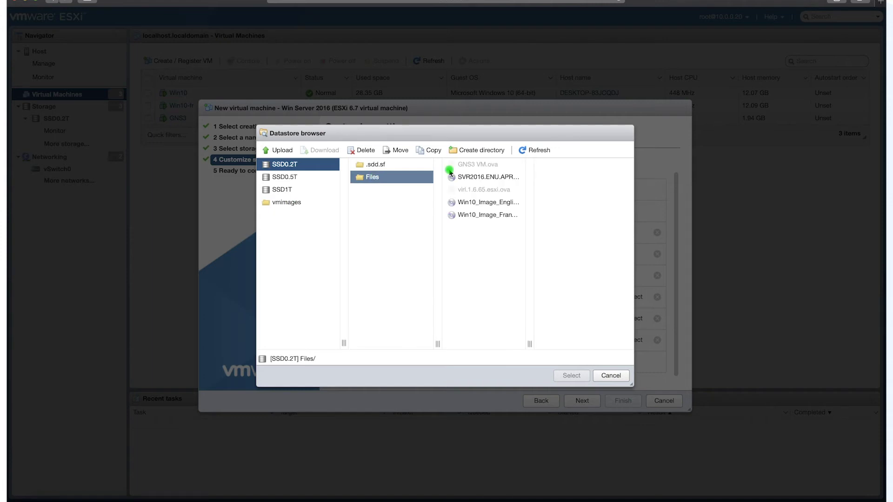
click(471, 180)
click(579, 375)
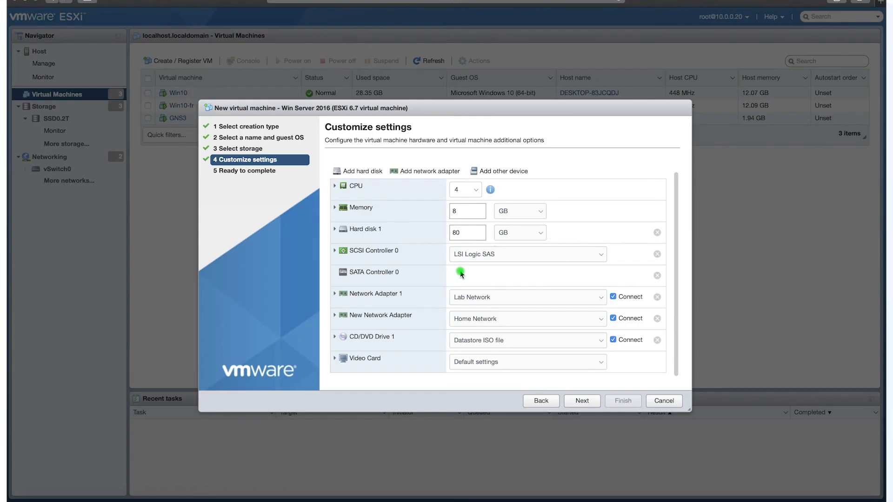
Change the virtual machine's boot firmware to BIOS and proceed to the final settings review
scroll(461, 273, up, 1)
scroll(454, 307, down, 1)
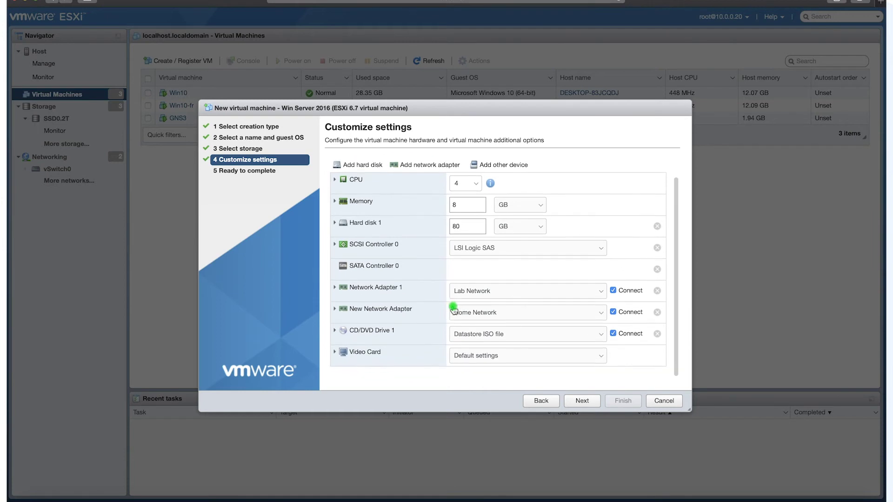
scroll(454, 307, up, 1)
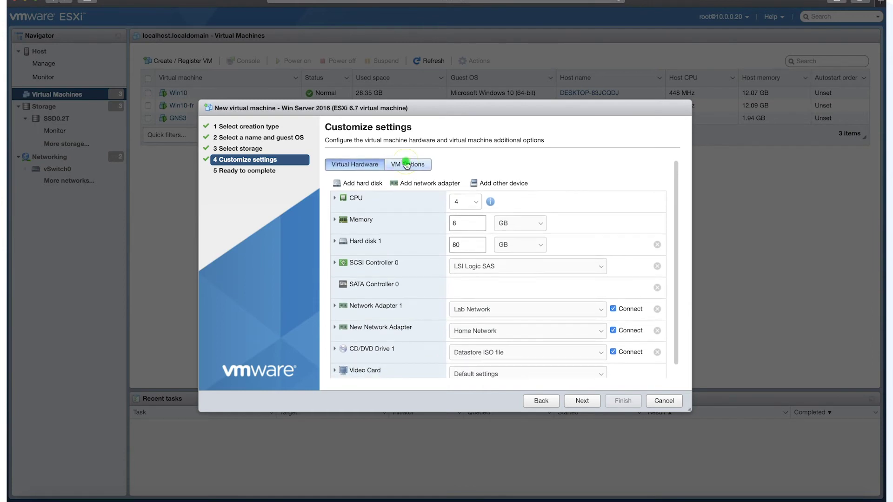
click(410, 164)
click(345, 237)
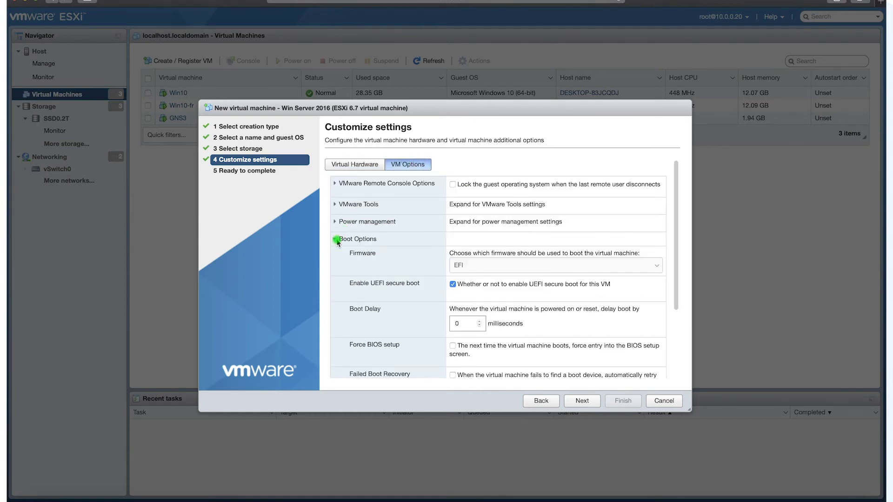
click(462, 268)
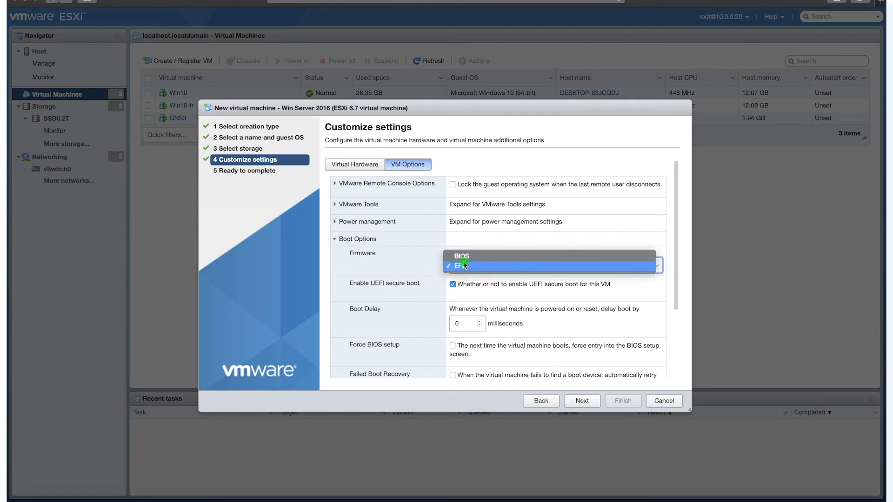
click(462, 257)
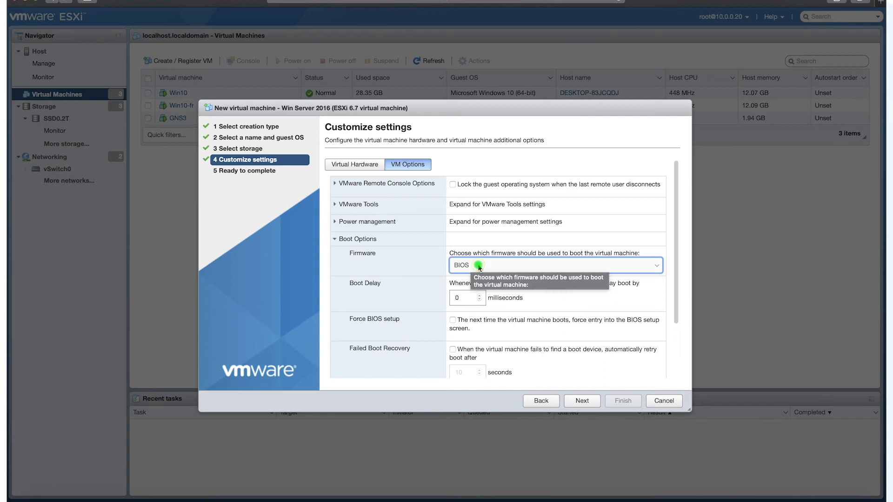
click(479, 268)
click(480, 268)
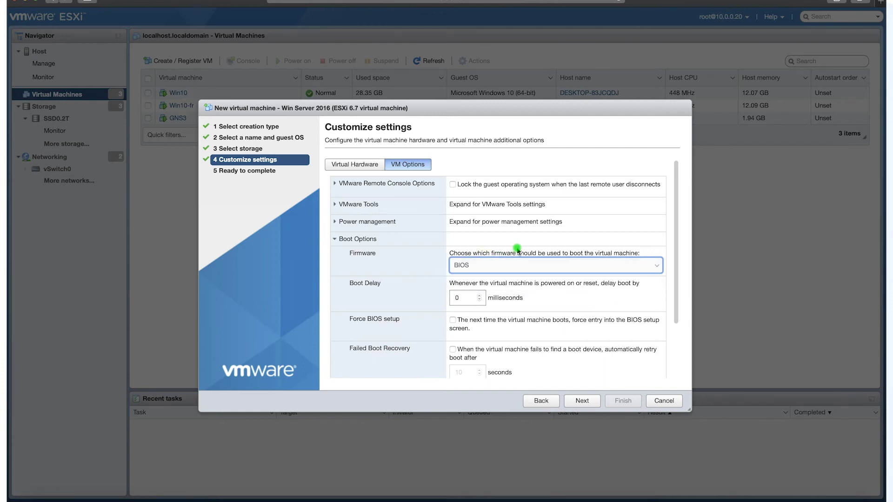
click(582, 400)
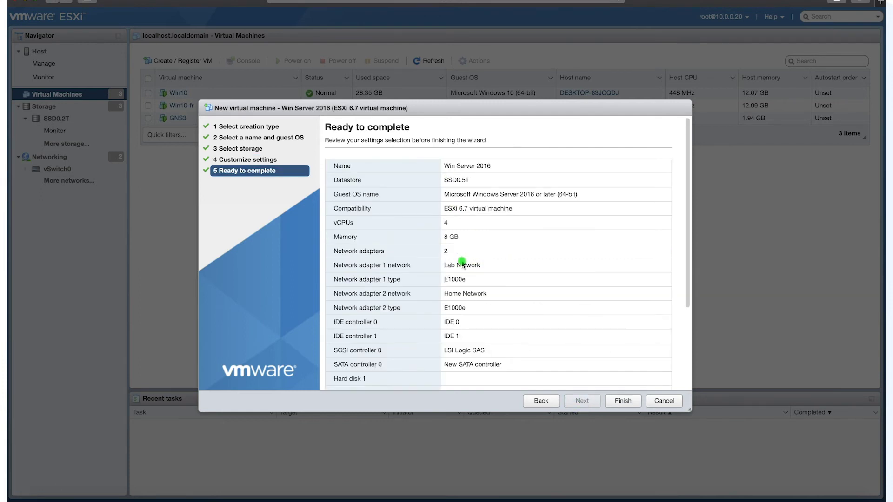
Review the final settings and create the Win Server 2016 virtual machine
scroll(462, 262, down, 5)
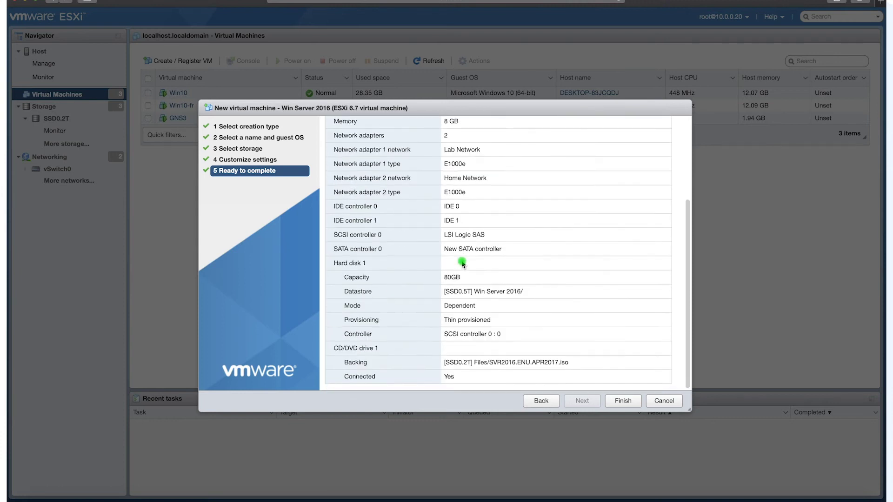
scroll(462, 263, up, 5)
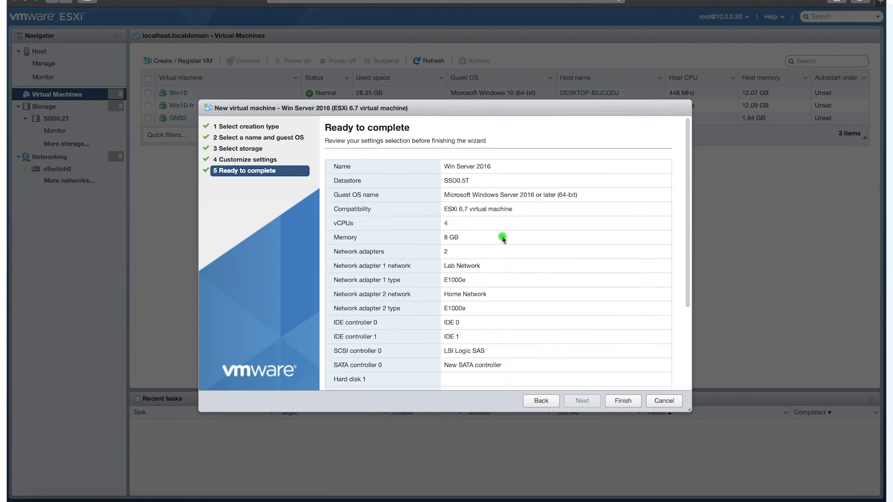
click(625, 401)
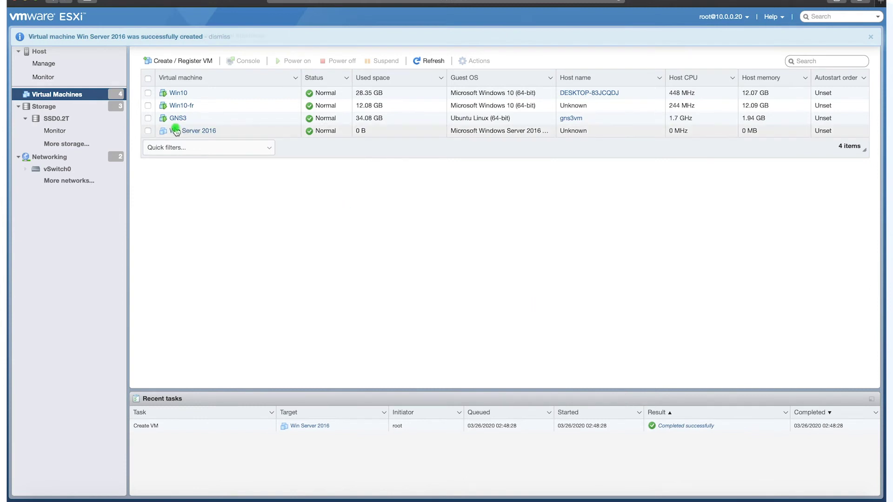
Power on the Win Server 2016 virtual machine and open its console
click(153, 131)
click(282, 62)
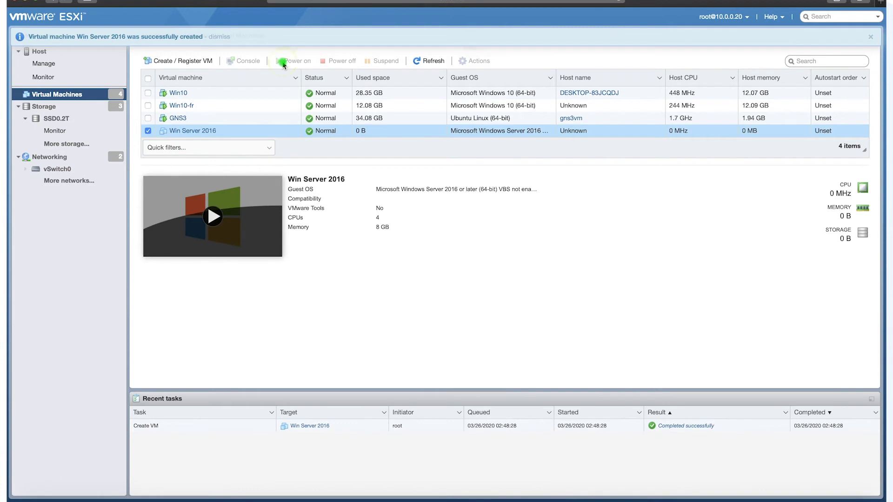
click(209, 217)
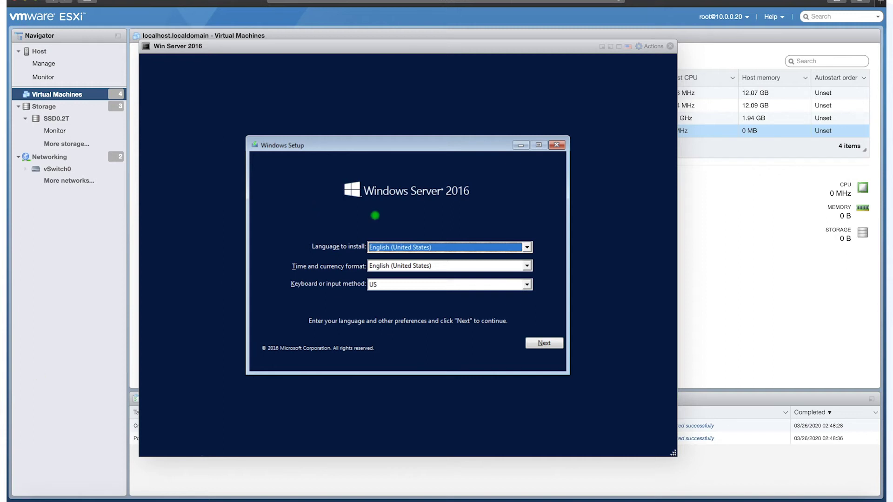
Keep English (United States) and the US keyboard in Windows Setup and start the installation
key(Tab)
key(Tab)
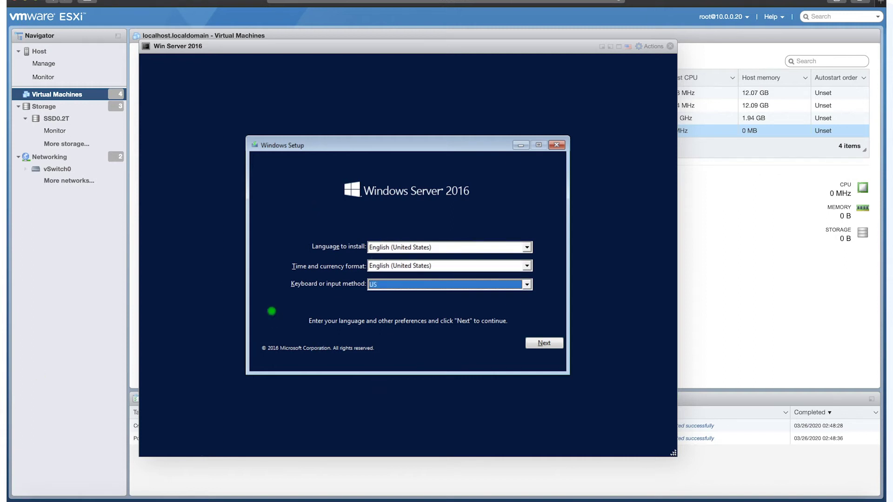
key(Tab)
key(Return)
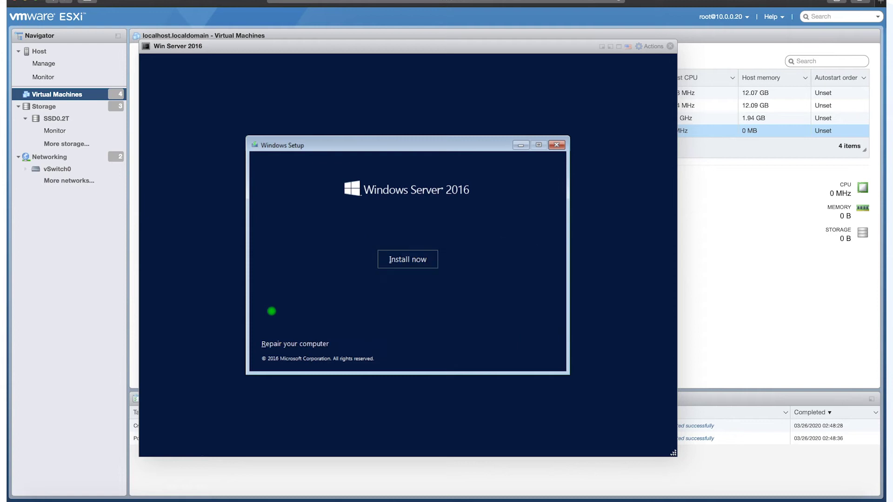
key(Tab)
key(Tab)
key(Return)
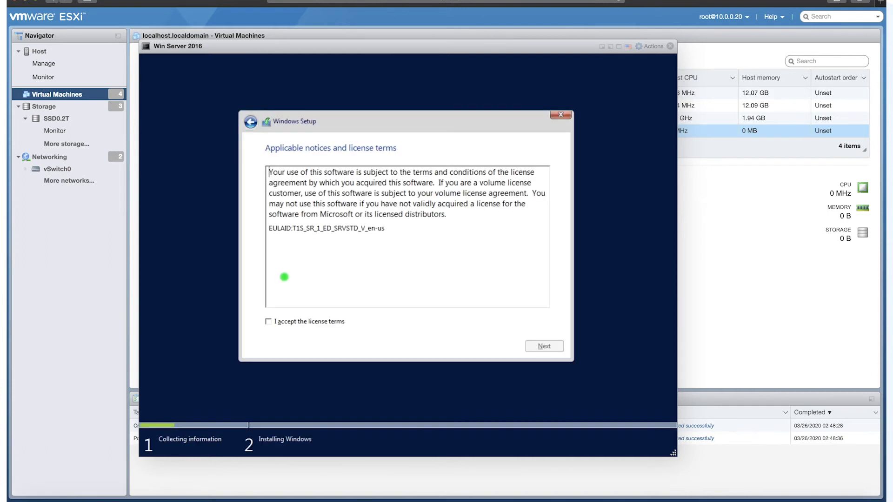
Accept the Windows Server license terms and continue to the installation type choice
key(Tab)
key(space)
key(Tab)
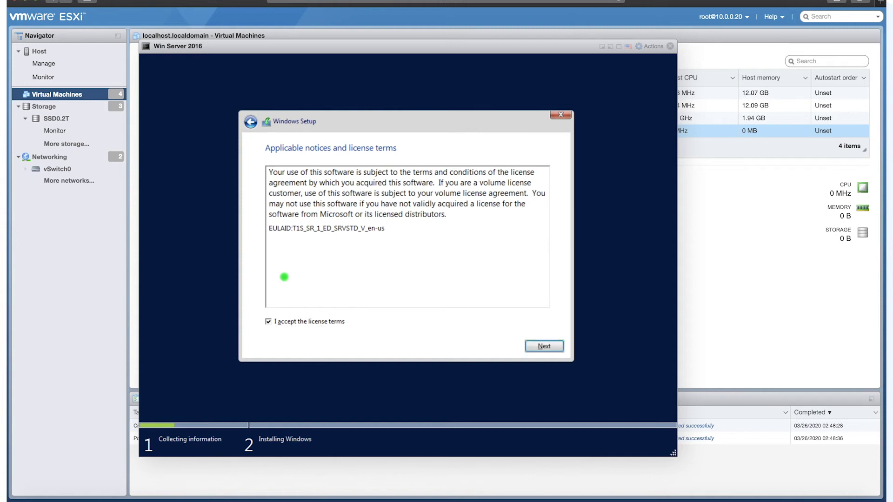
key(Return)
Choose the custom Windows-only installation and install onto Drive 0 Unallocated Space
key(Tab)
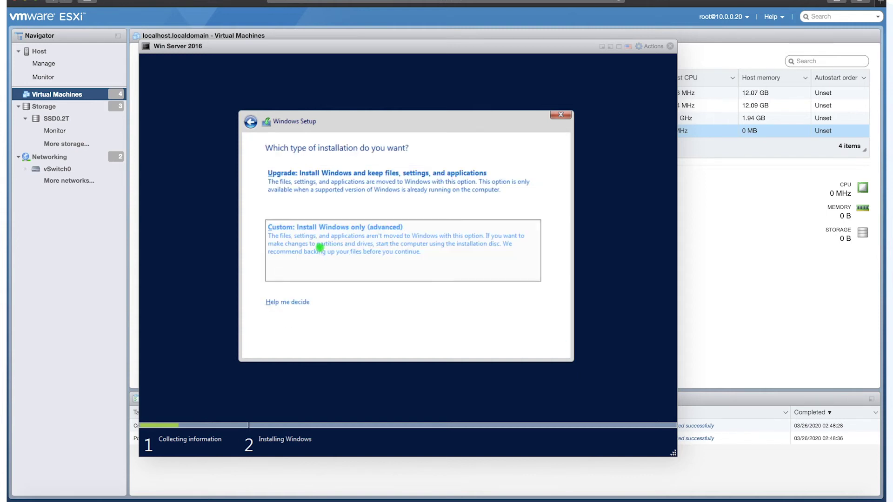
key(Return)
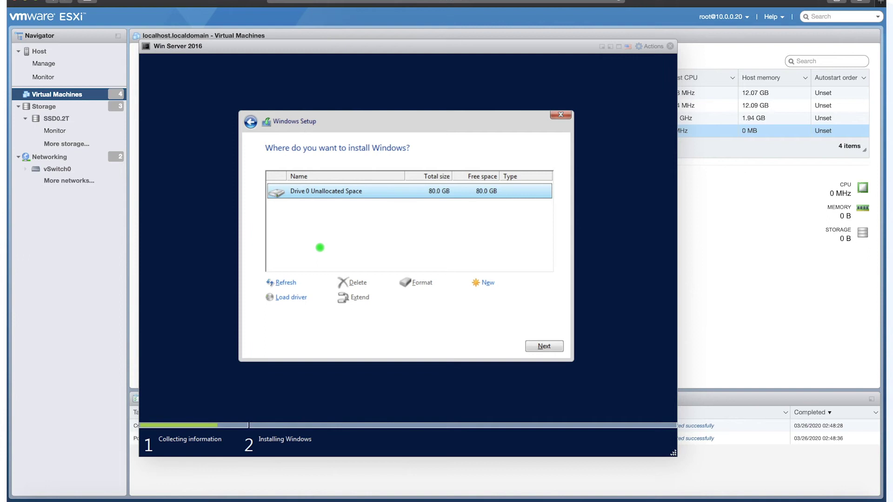
key(Return)
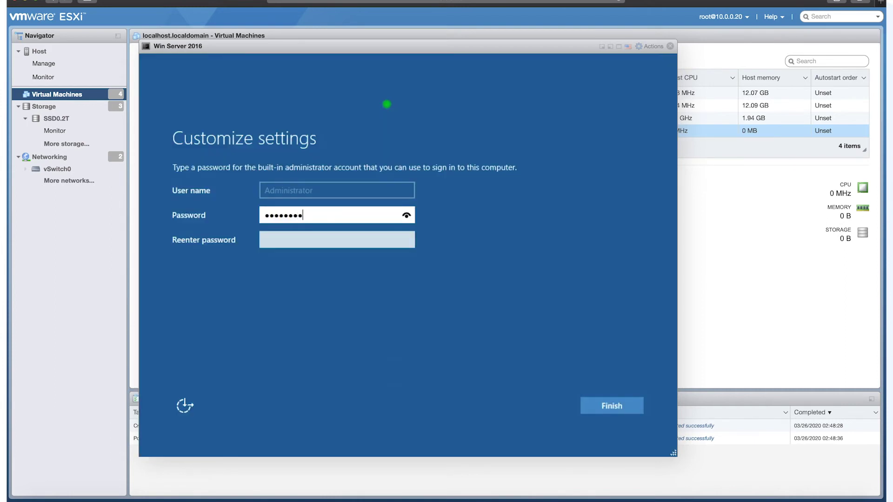
Enter and confirm the password for the built-in administrator account, and finish Windows setup
text(*)
key(Tab)
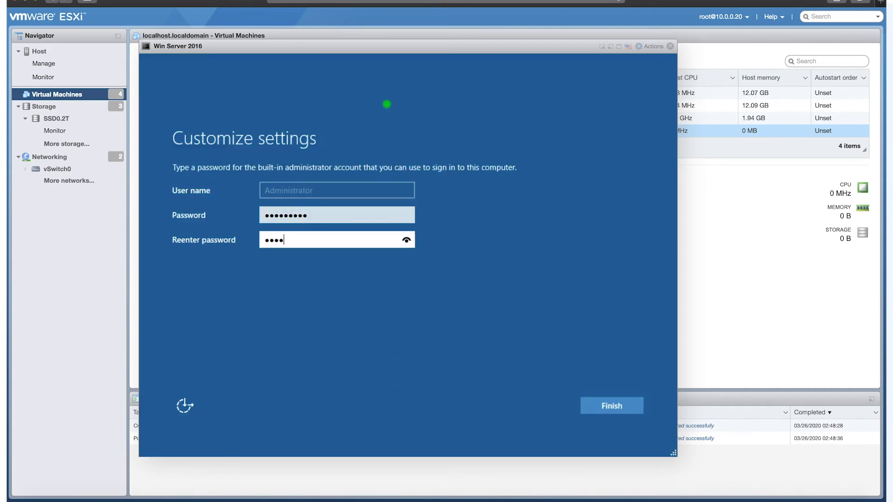
text(*********)
key(Tab)
key(Tab)
key(Tab)
key(Tab)
key(Tab)
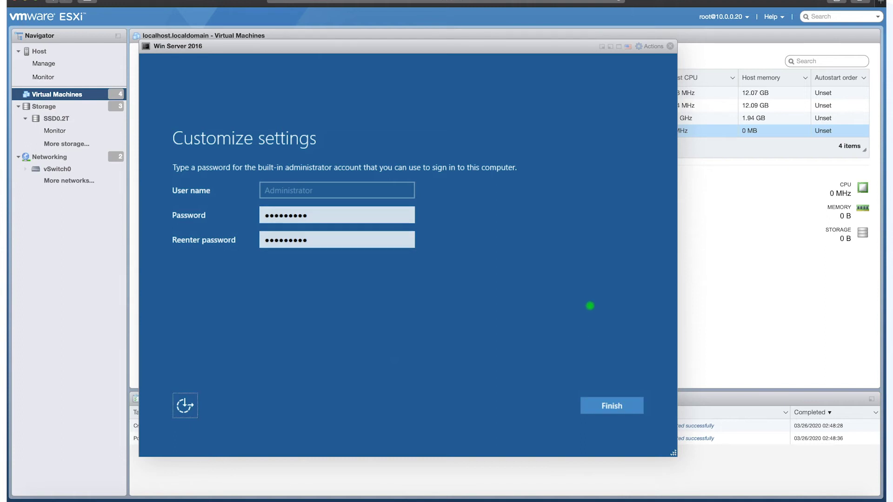
key(Tab)
key(Return)
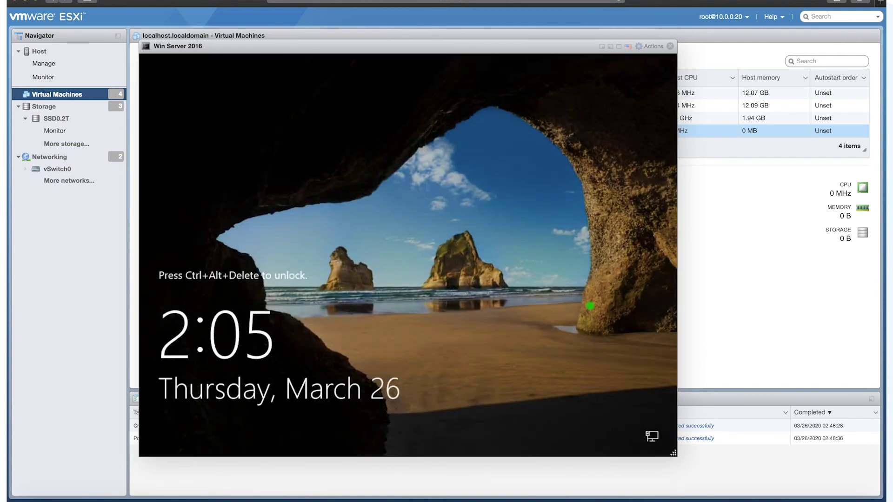
Minimize the console, mount the VMware Tools installer on Win Server 2016, and restore its console
click(653, 46)
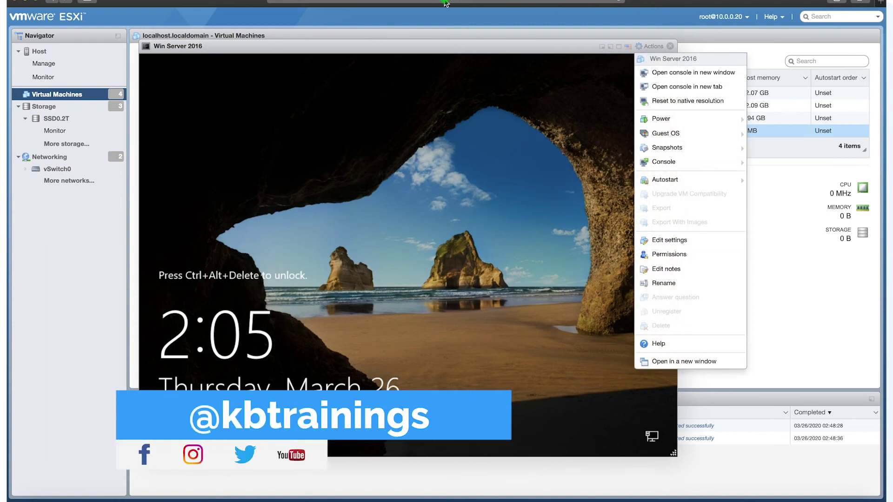
click(603, 47)
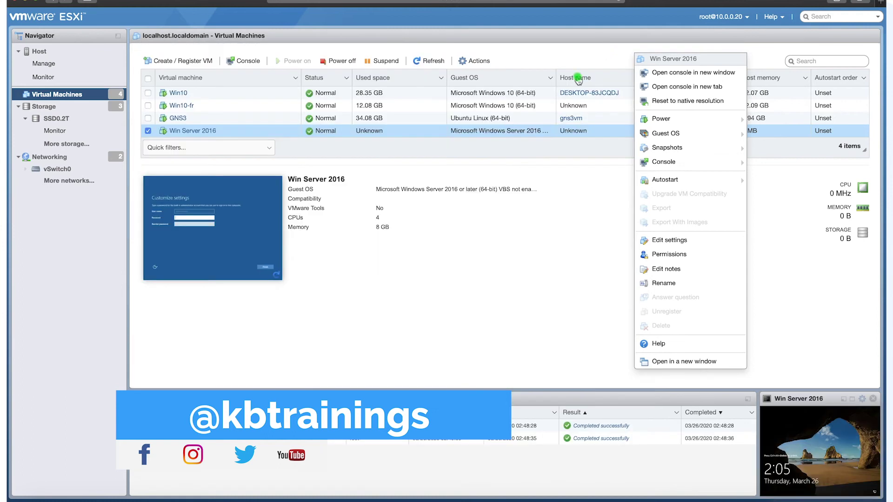
right_click(192, 132)
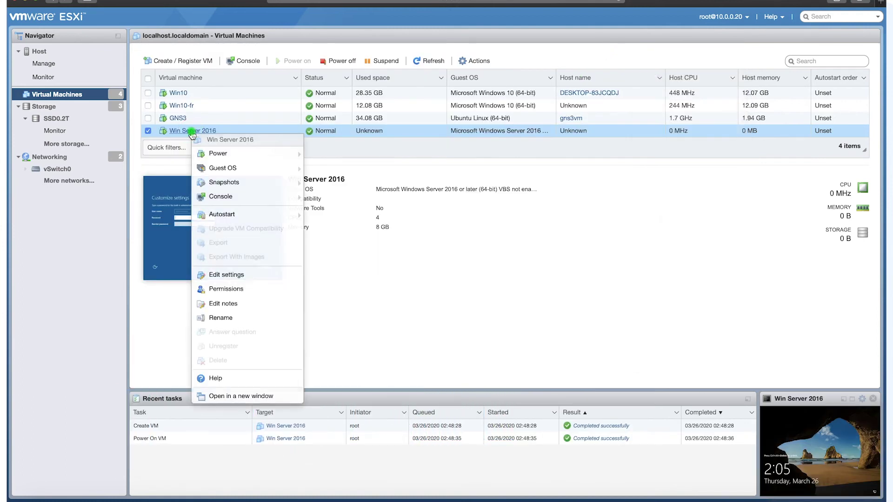
mouse_move(257, 201)
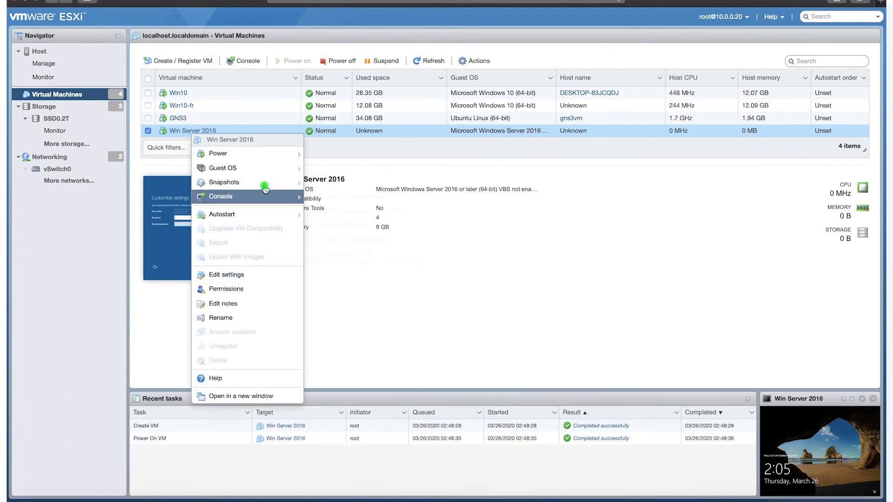
mouse_move(263, 169)
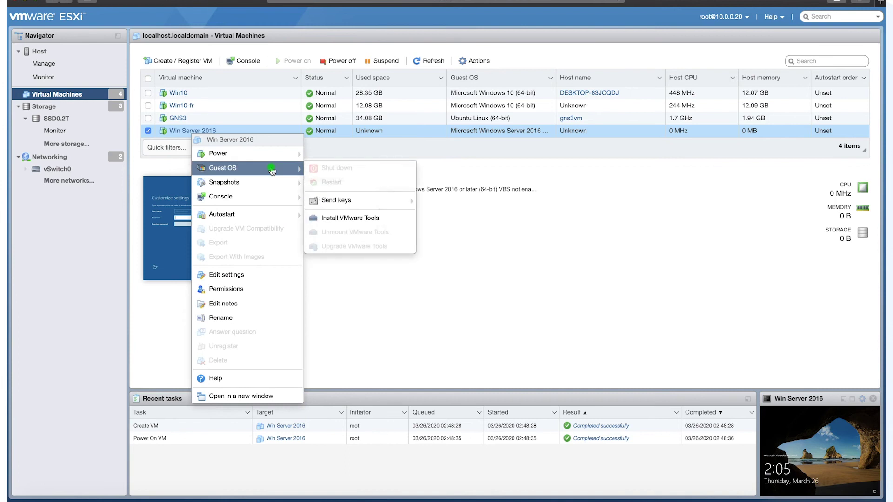
click(344, 218)
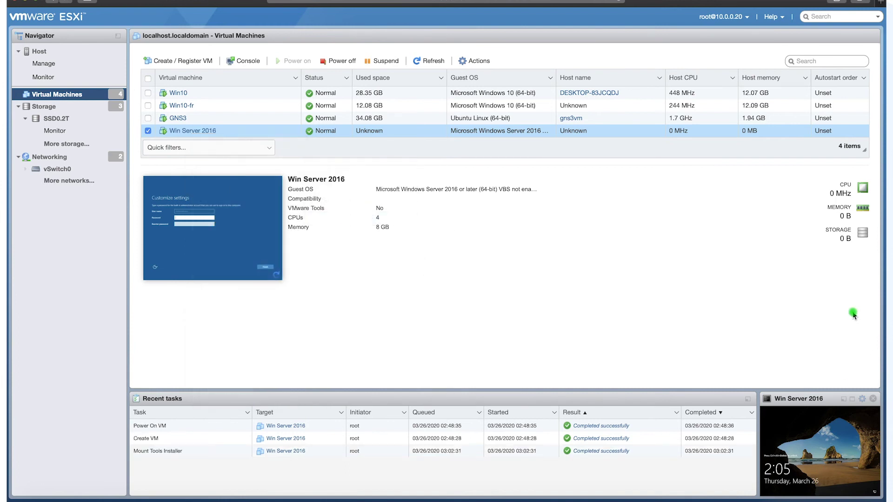
click(842, 409)
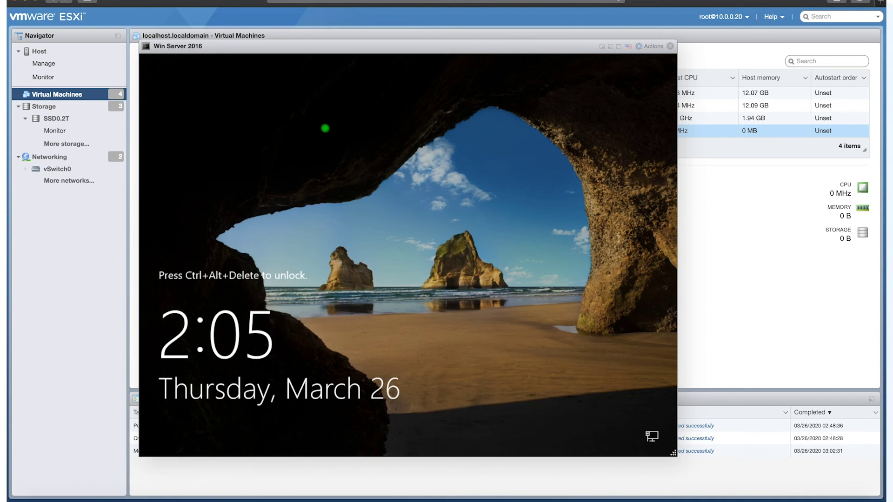
click(651, 46)
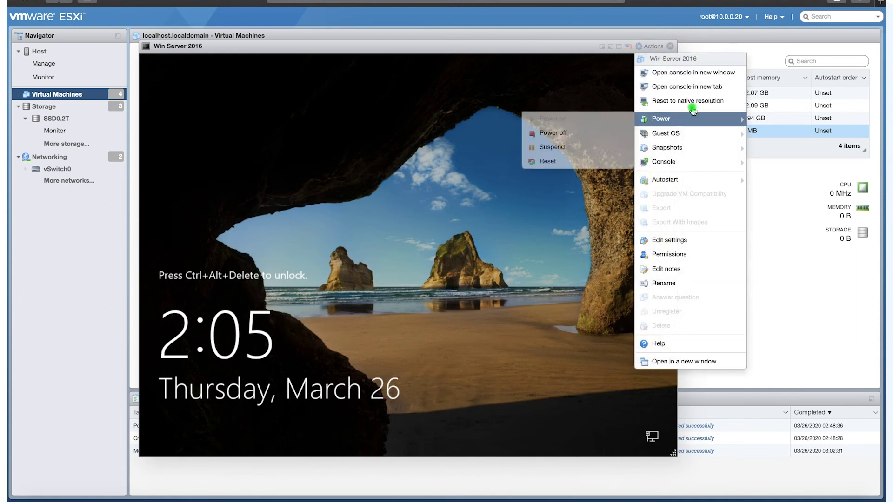
mouse_move(746, 135)
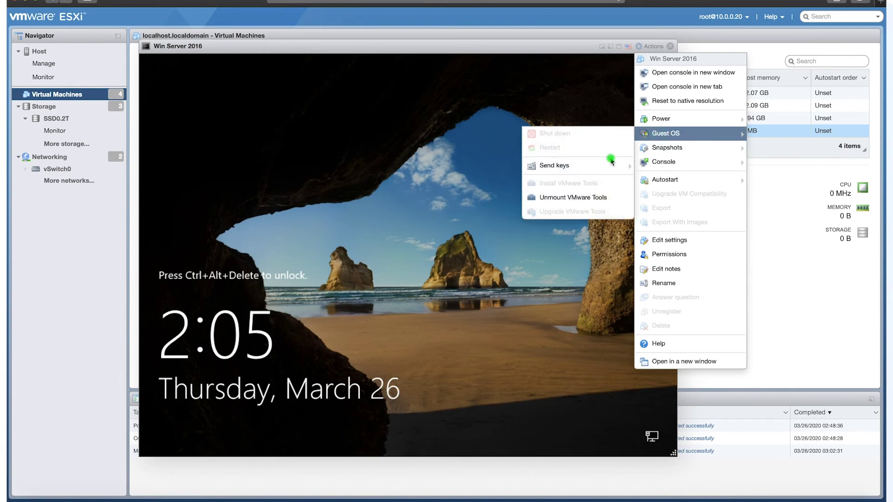
click(415, 150)
click(482, 265)
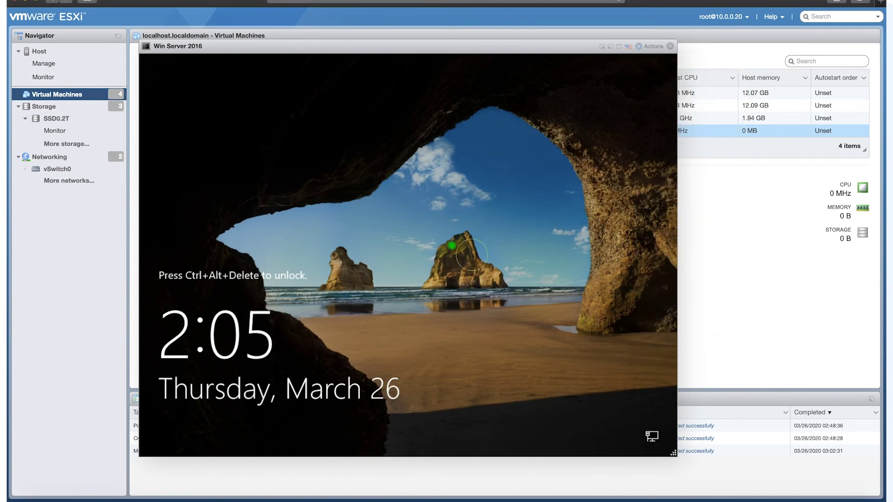
Send Ctrl+Alt+Delete to the guest OS to unlock the Windows Server sign-in screen
click(653, 47)
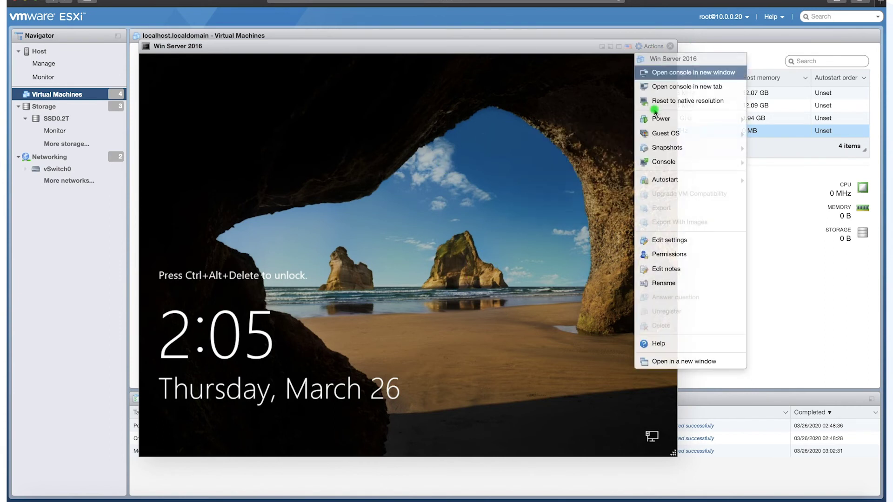
mouse_move(646, 134)
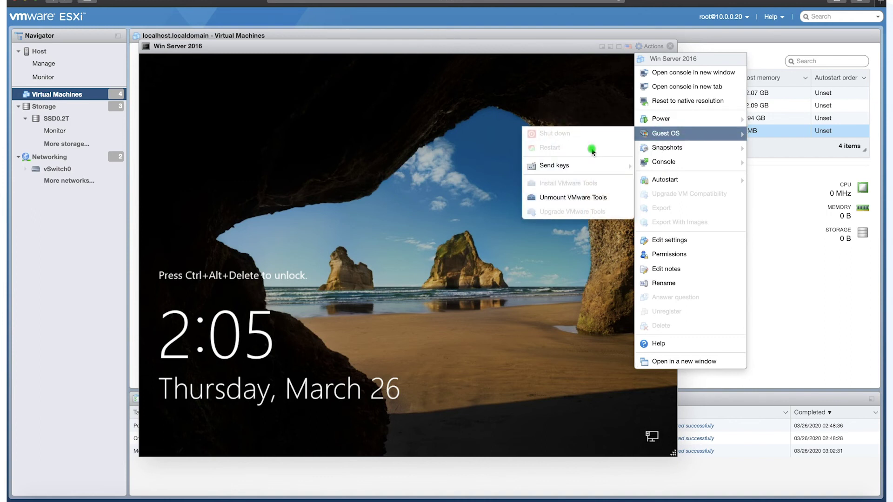
mouse_move(563, 172)
click(461, 166)
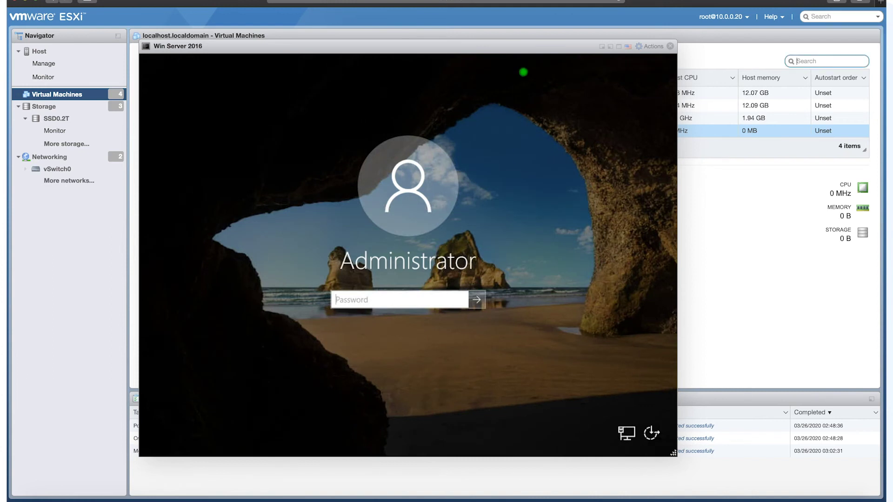
Sign in to Windows Server with the administrator account password and allow the PC to be discoverable on the network
key(Tab)
key(Tab)
key(Tab)
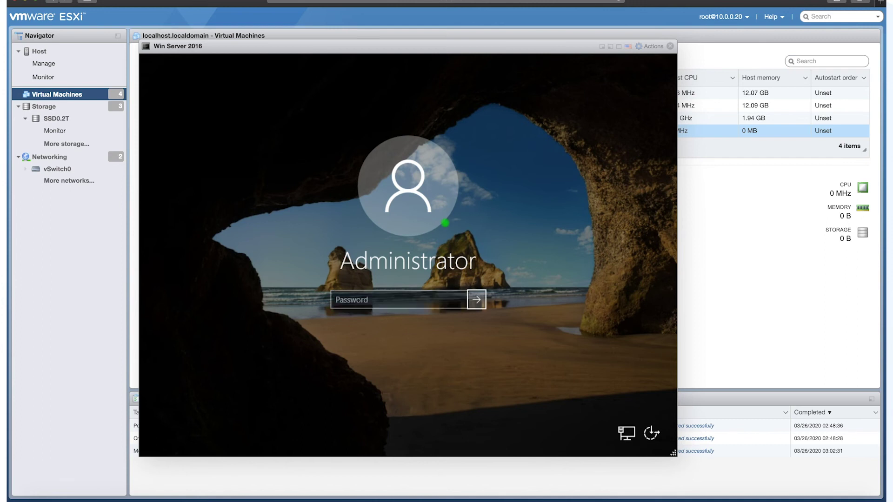
key(Tab)
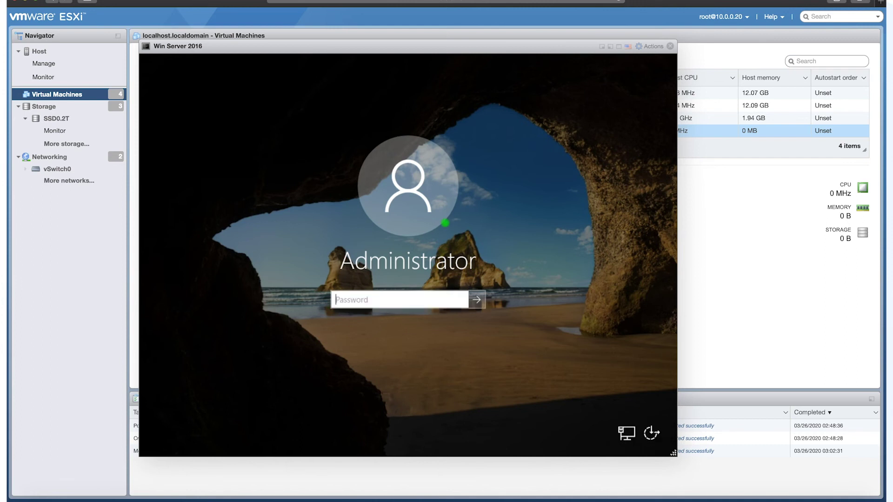
text(••••••••••)
key(Return)
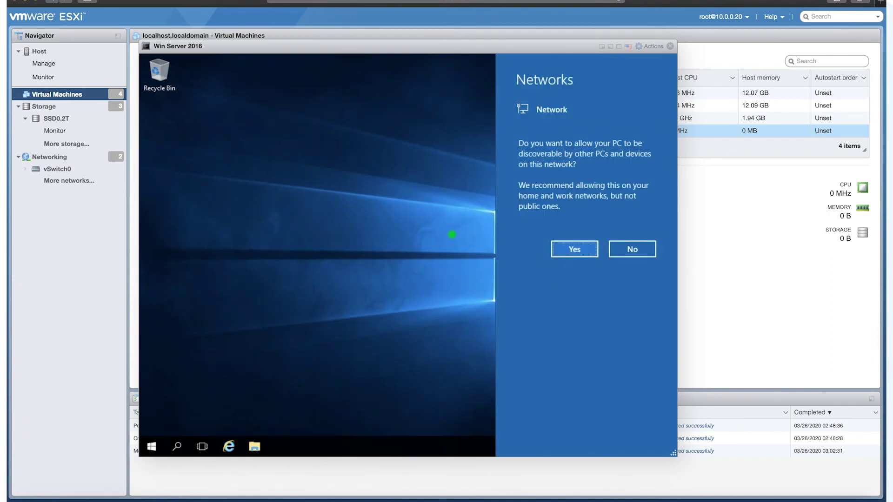
key(Return)
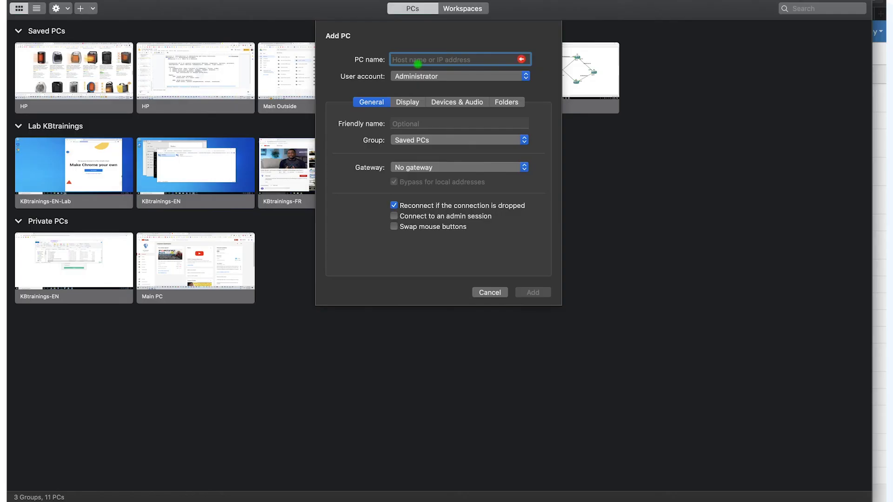
Fill in the new remote PC with PC name 10.0.0.31 and friendly name Win Server 2016 Lab, and choose its group
text(10.0)
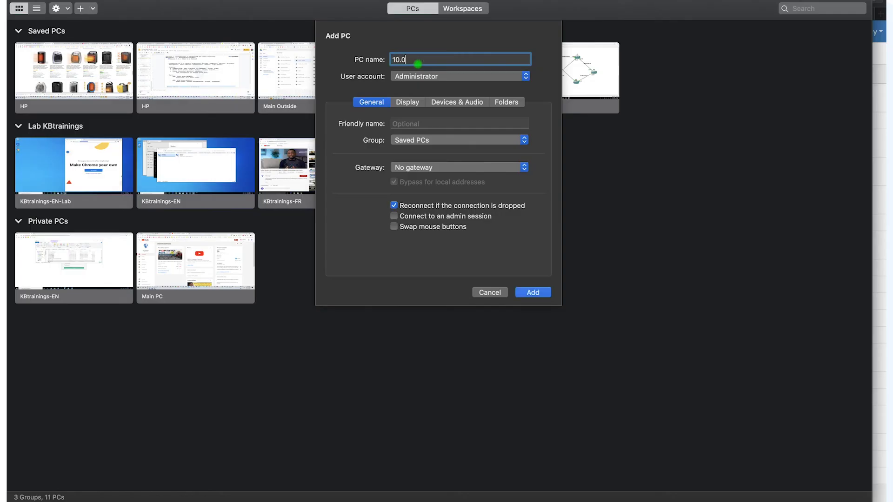
text(.0.31)
click(412, 123)
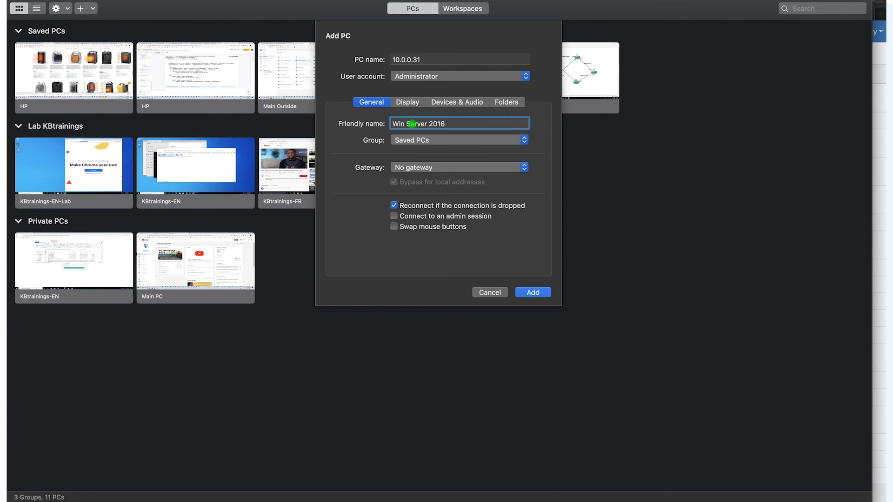
text(Win Server 2016 Lab)
click(422, 140)
click(423, 159)
click(424, 141)
click(427, 133)
In the remote PC's display settings, enable Fit session to window, Optimize for Retina displays and Update the session resolution on resize
click(407, 102)
click(394, 160)
click(394, 193)
click(394, 221)
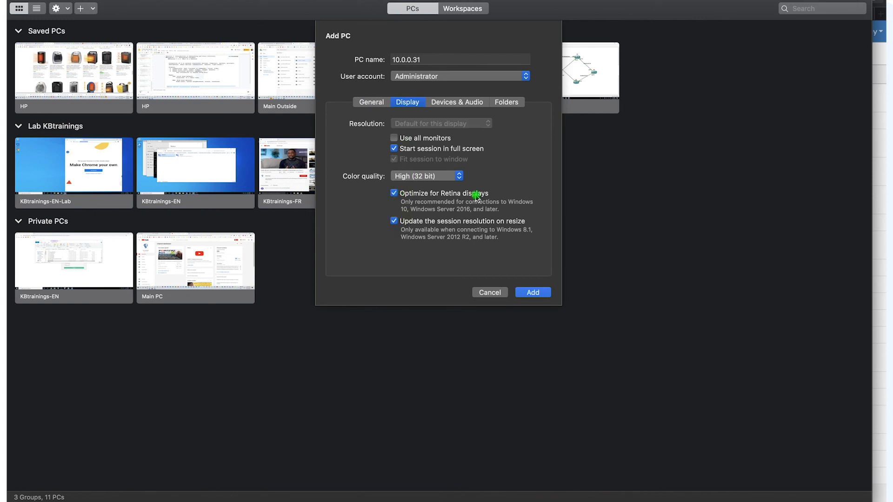
Add the configured remote PC, connect to Win Server 2016 Lab and continue past the unverified certificate
click(536, 294)
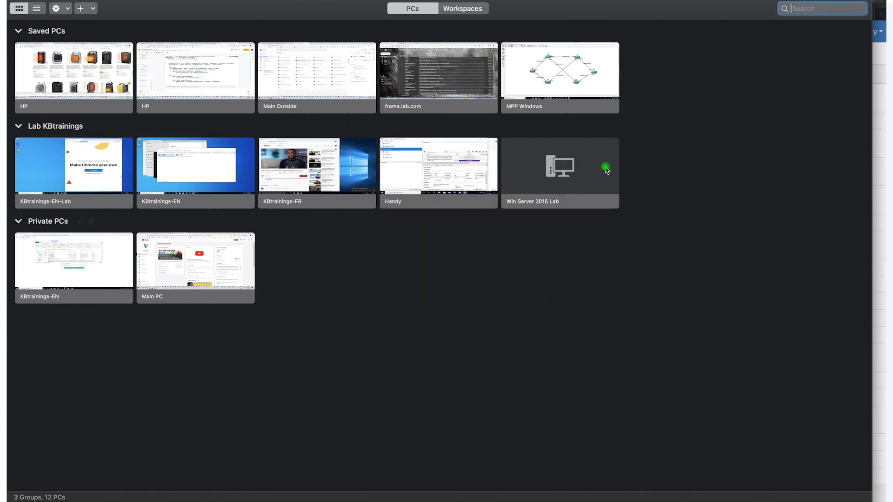
double_click(604, 173)
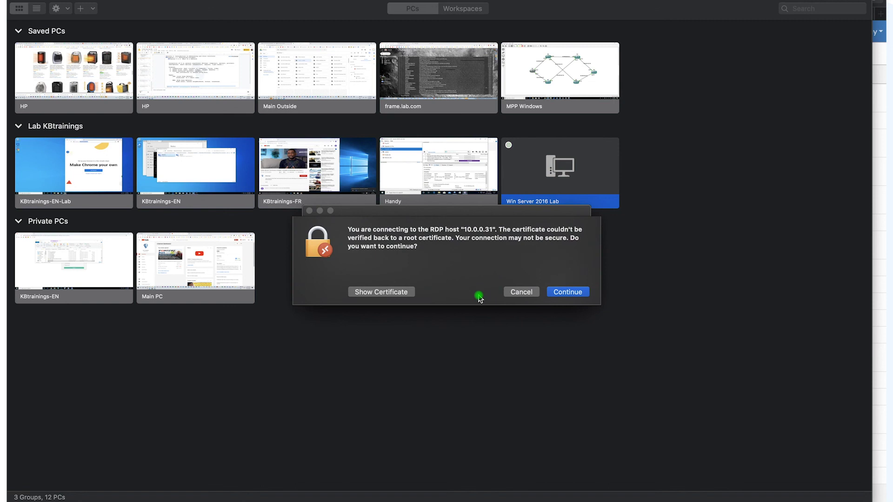
click(556, 293)
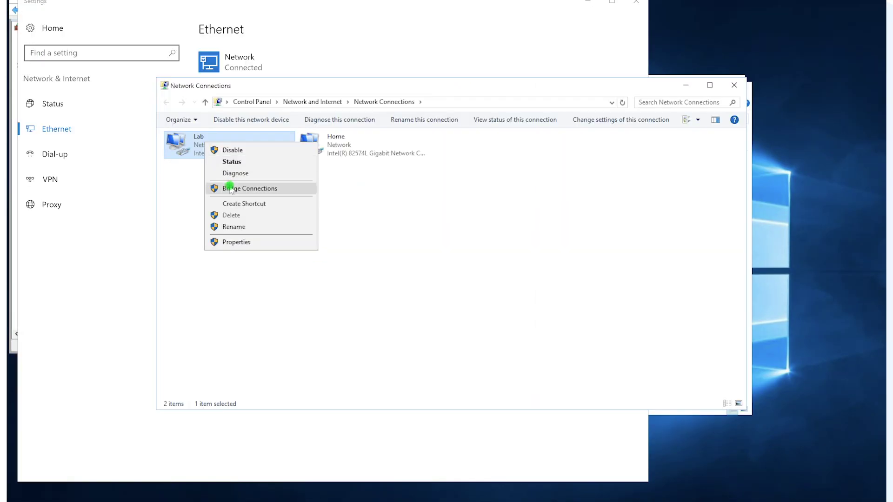
In the Lab network adapter's TCP/IPv4 properties, switch to a static address and set the IP address to 10.0.0.2
click(235, 242)
click(243, 240)
double_click(243, 241)
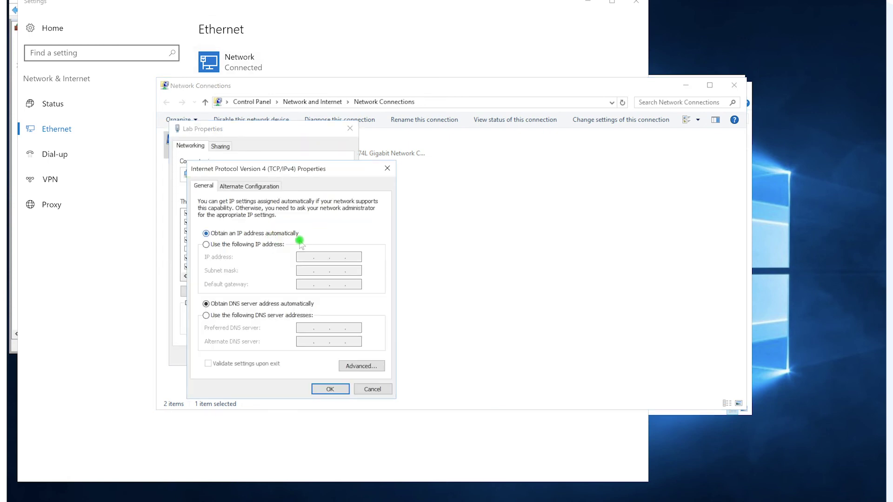
click(255, 244)
click(302, 256)
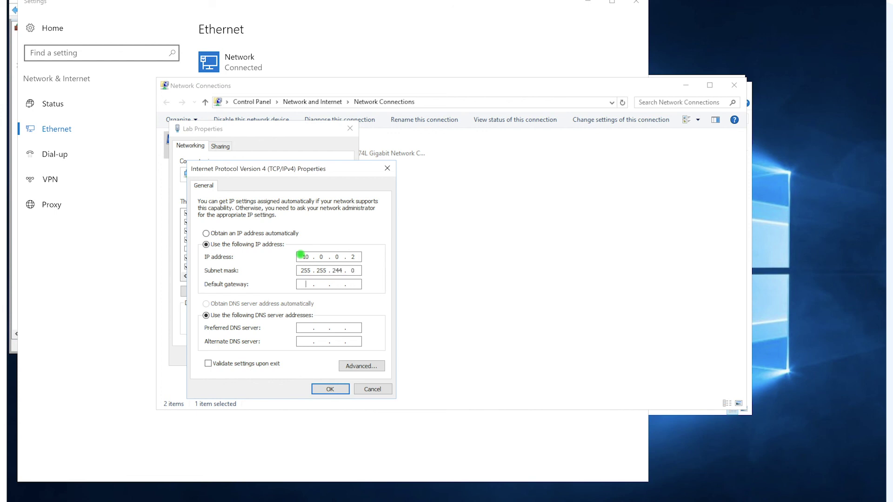
Set the Lab adapter's subnet mask to 255.255.255.0 and apply the adapter's IPv4 settings
click(336, 270)
text(255)
click(302, 285)
key(Tab)
click(331, 389)
click(293, 357)
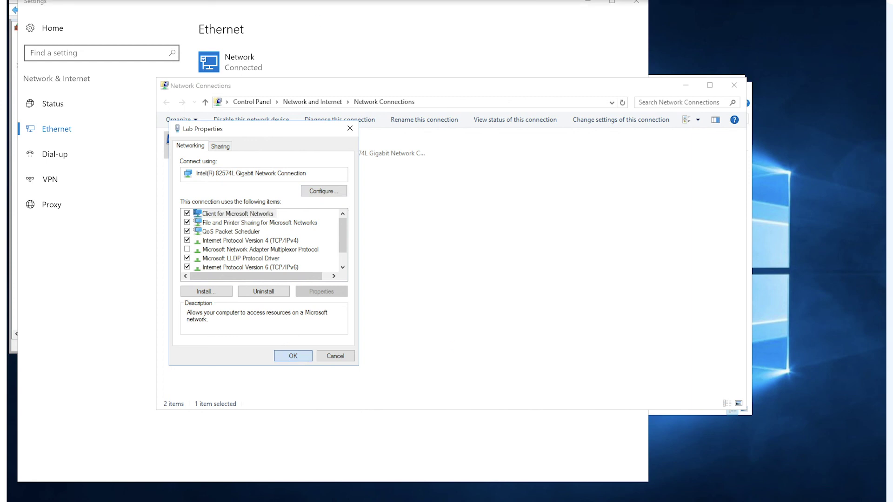
Return to the saved PCs list and change the PC name of Win Server 2016 Lab to 10.0.0.2
click(391, 22)
key(ctrl+Left)
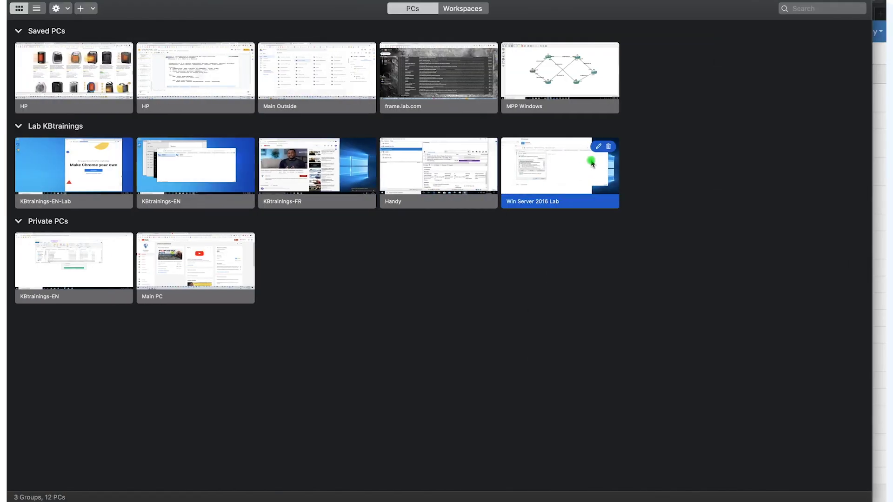
click(599, 146)
click(439, 59)
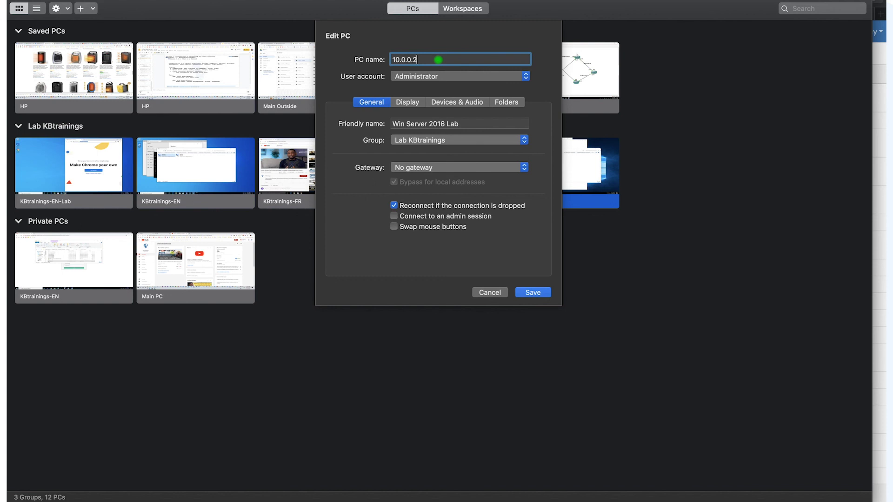
click(533, 292)
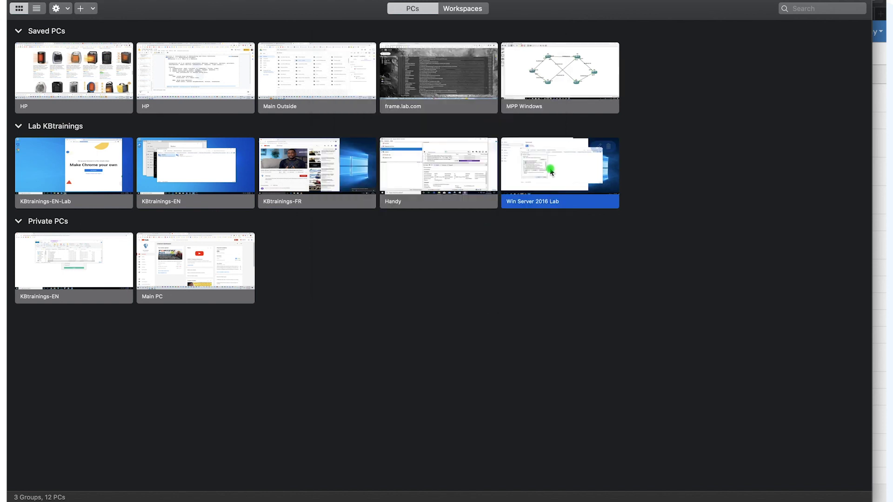
Connect to Win Server 2016 Lab, always trust its certificate for 10.0.0.2, and authorize the trust change with the account password
double_click(551, 172)
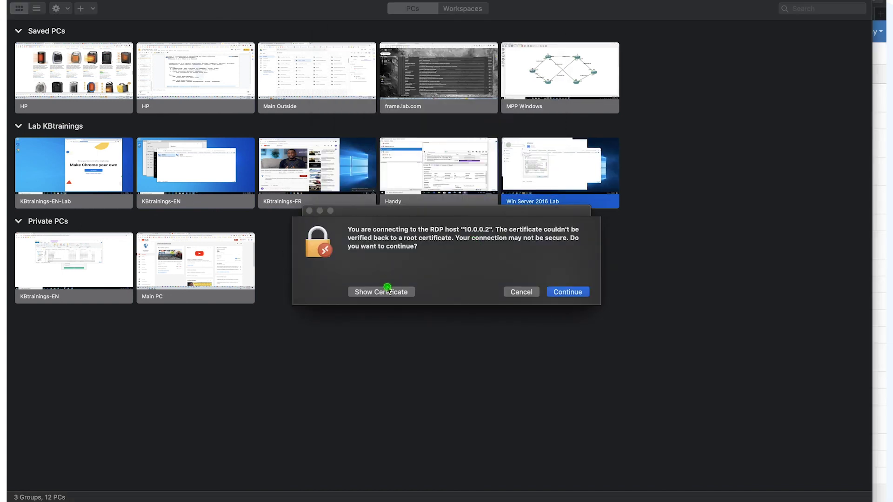
click(387, 290)
click(304, 287)
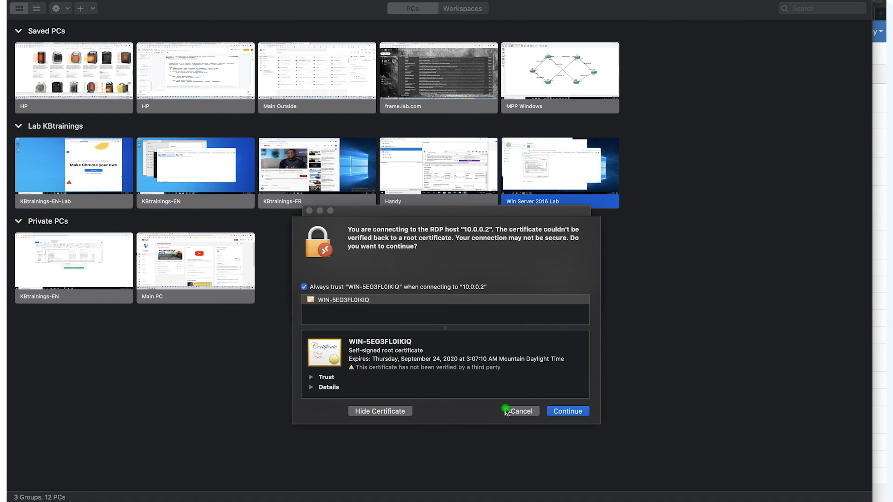
click(569, 413)
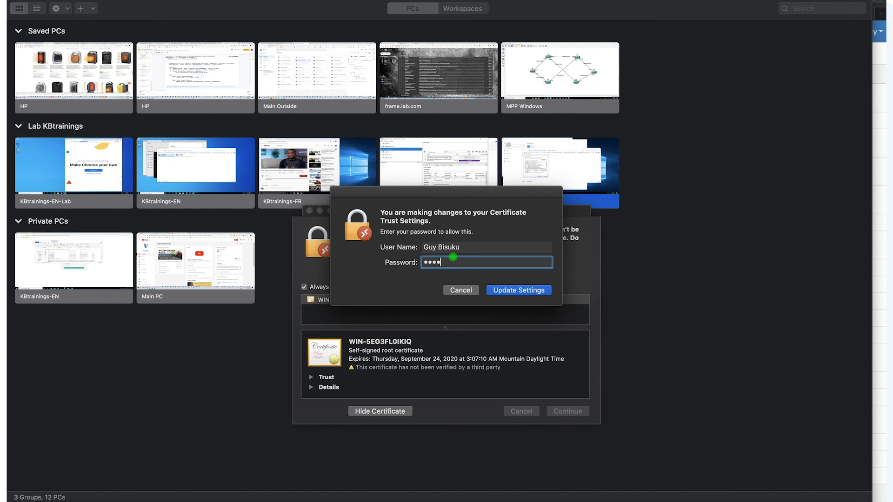
key(Return)
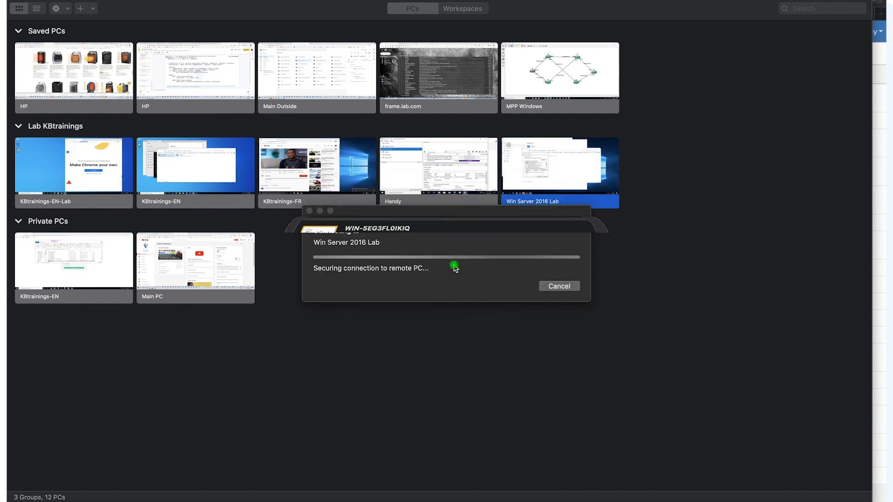